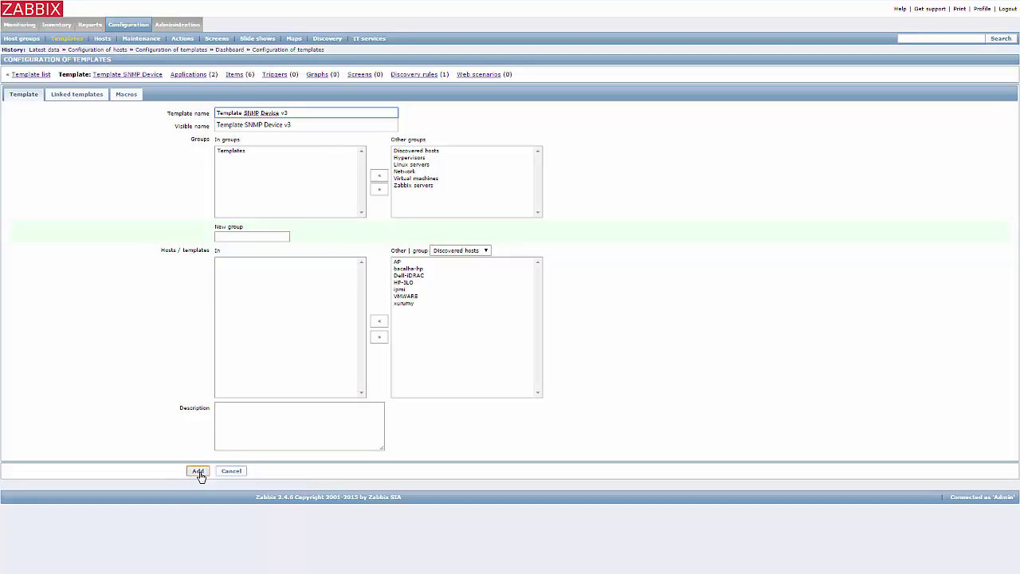
Step: Save Template SNMP Device v3, then unlink Template SNMP Generic and Template SNMP Interfaces from it
{"action": "left_click", "coordinate": [200, 473]}
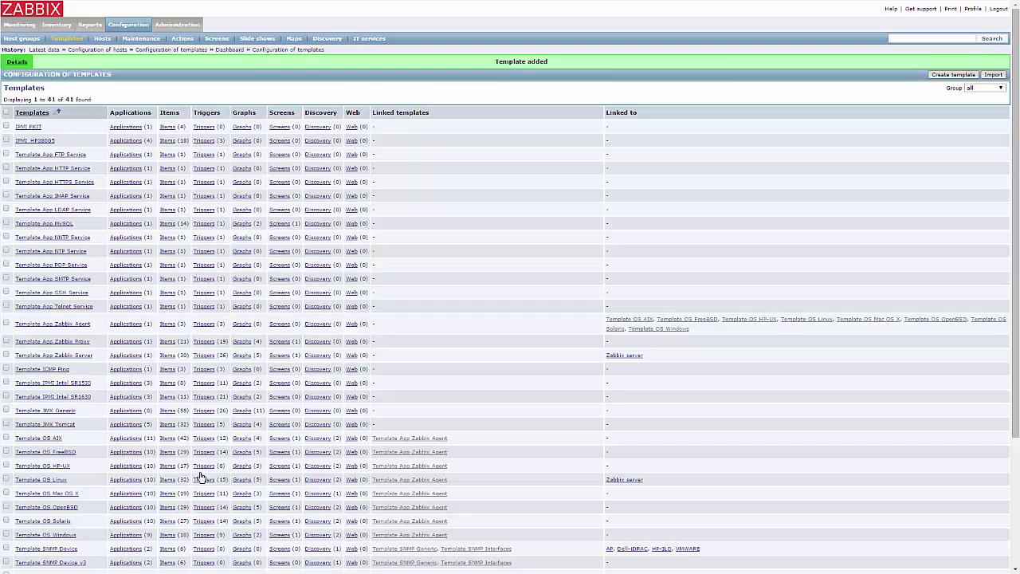
{"action": "scroll", "coordinate": [201, 477], "scroll_direction": "down", "scroll_amount": 3}
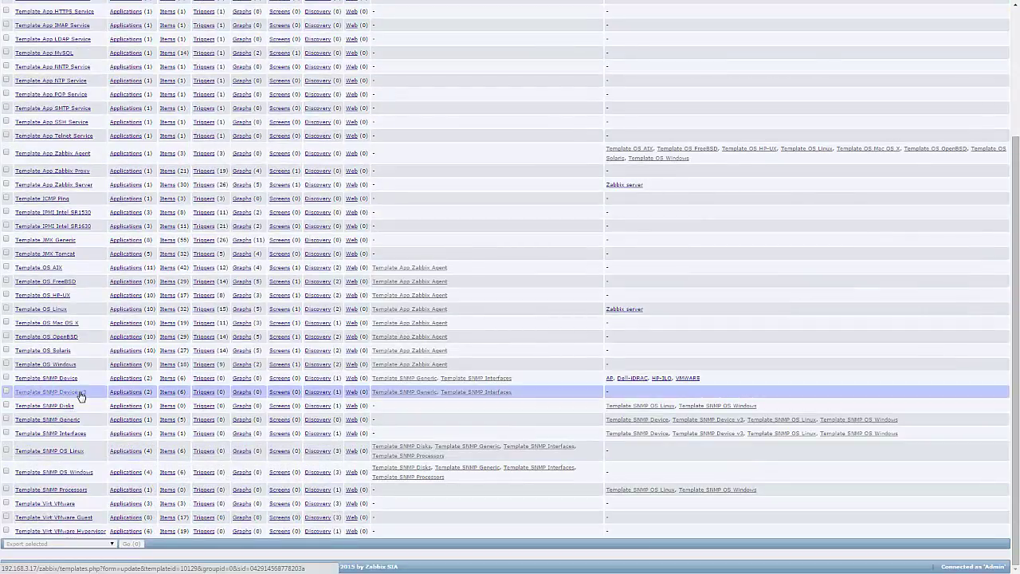
{"action": "left_click", "coordinate": [60, 392]}
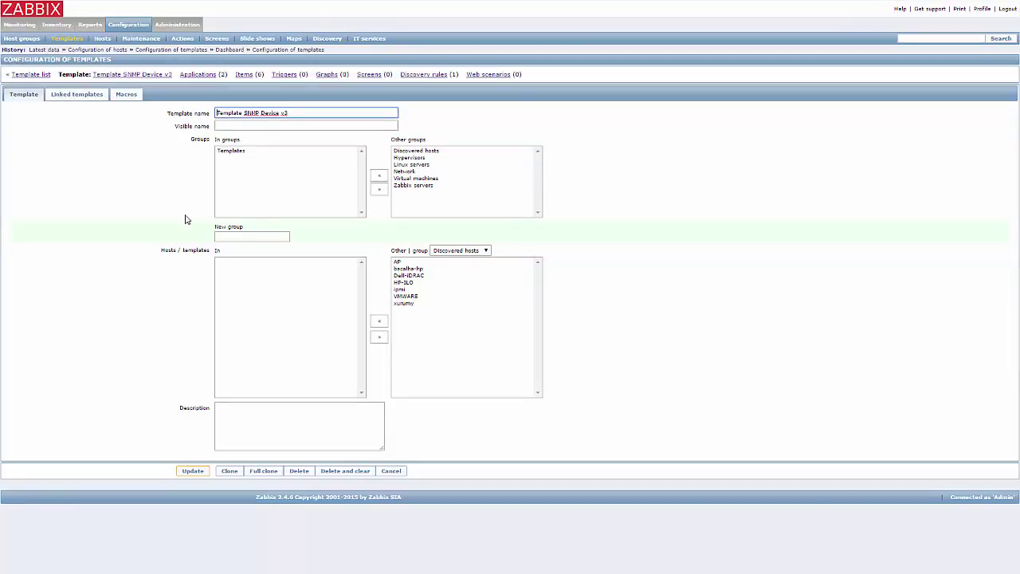
{"action": "left_click", "coordinate": [77, 99]}
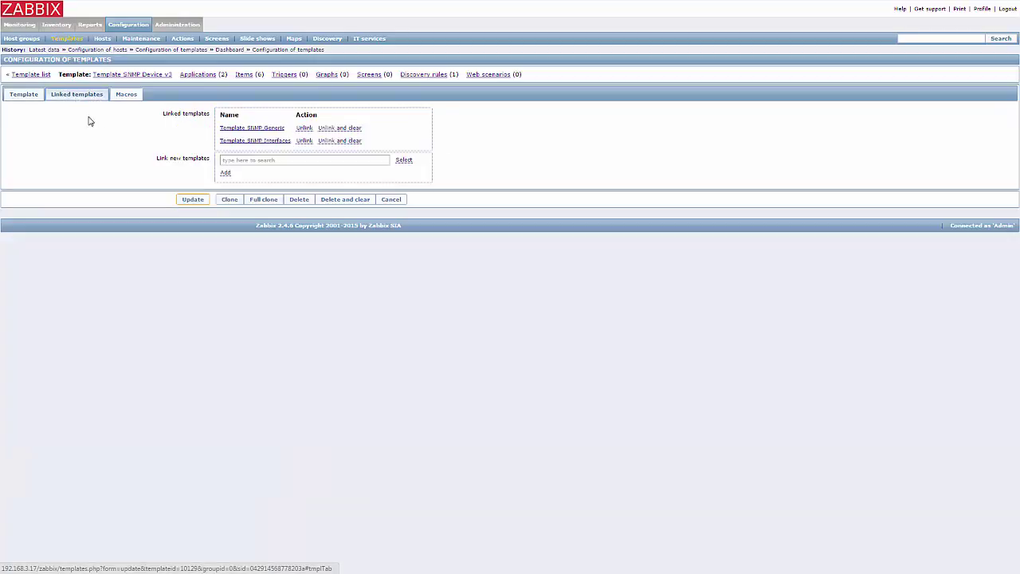
{"action": "left_click", "coordinate": [305, 129]}
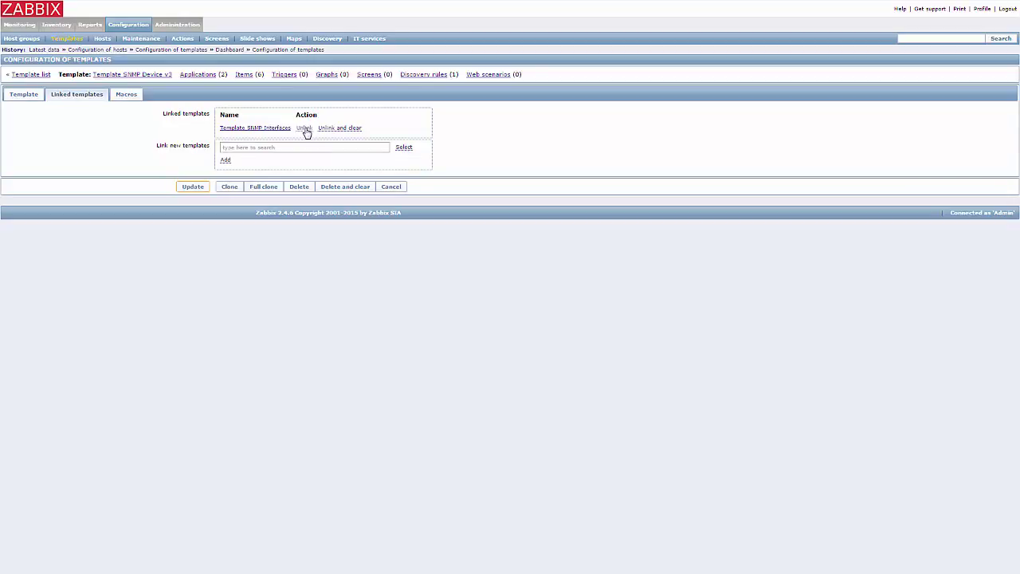
{"action": "left_click", "coordinate": [305, 129]}
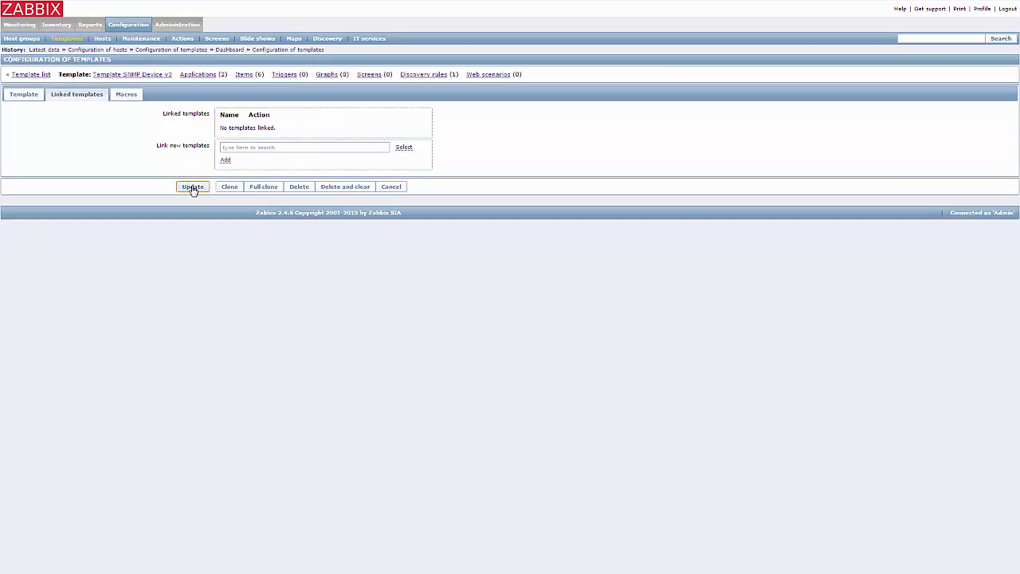
{"action": "left_click", "coordinate": [193, 187]}
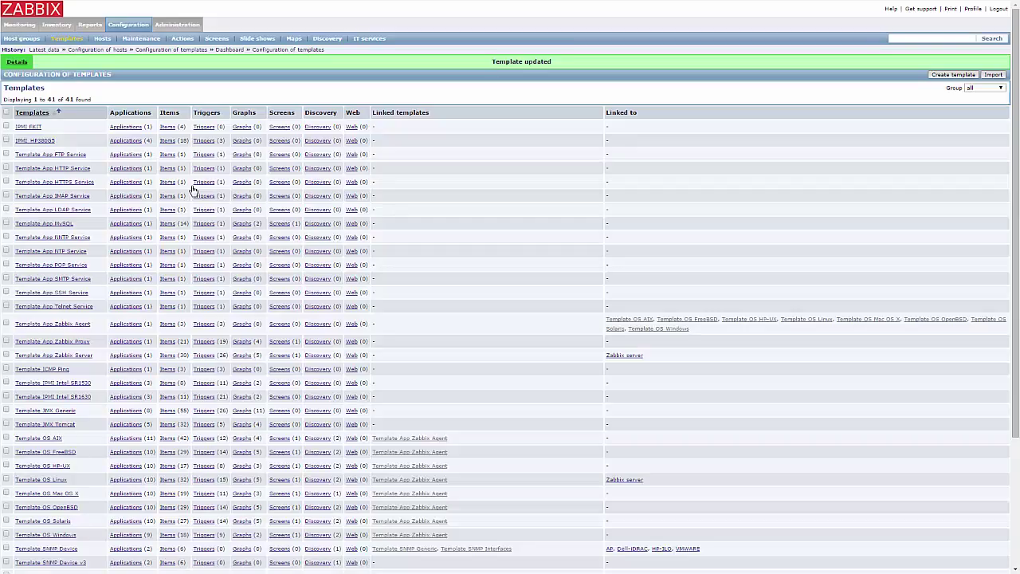
{"action": "scroll", "coordinate": [193, 190], "scroll_direction": "down", "scroll_amount": 5}
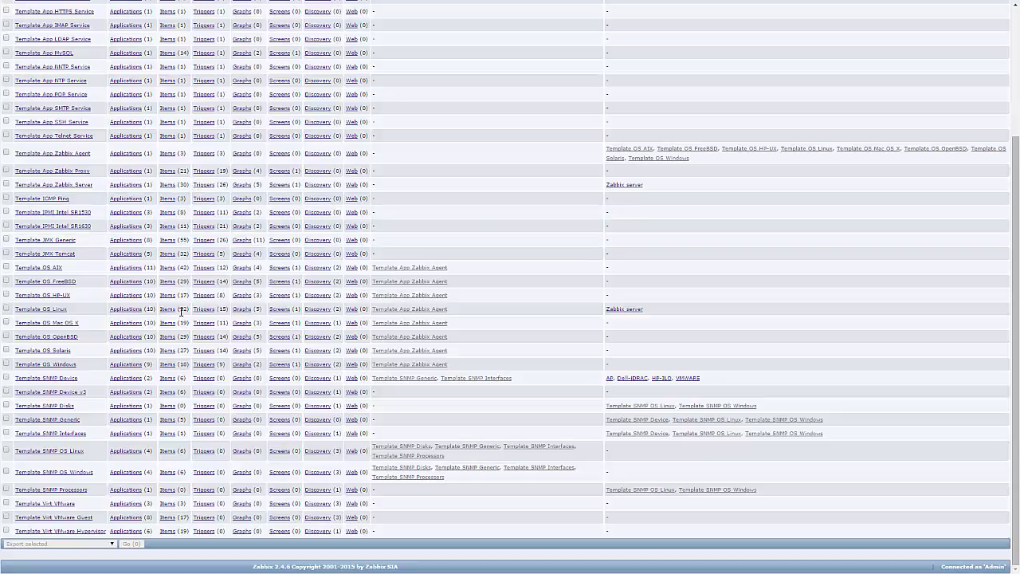
Step: Make the template's Device contact details item an SNMPv3 agent and enter its security name
{"action": "left_click", "coordinate": [58, 394]}
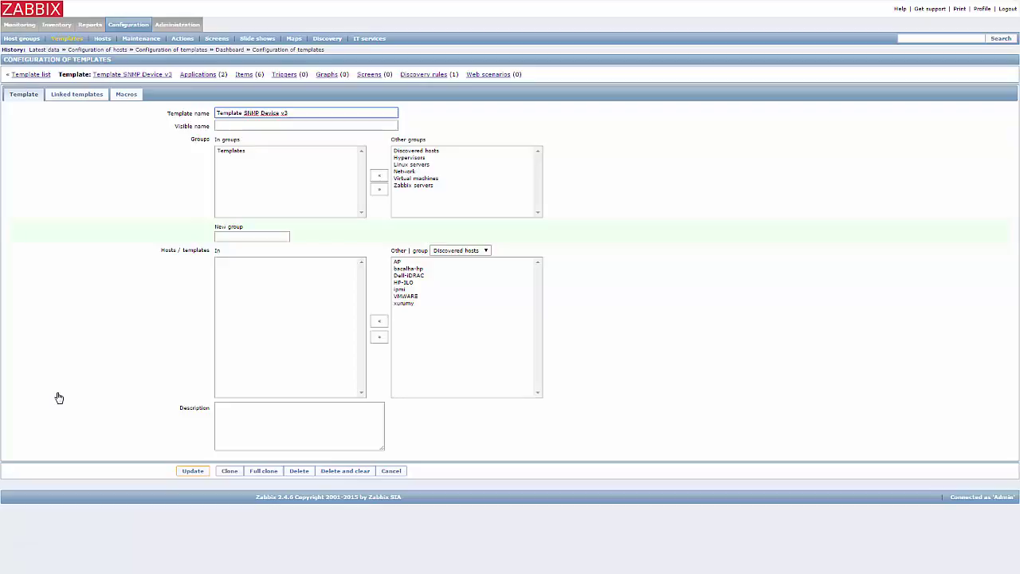
{"action": "left_click", "coordinate": [245, 75]}
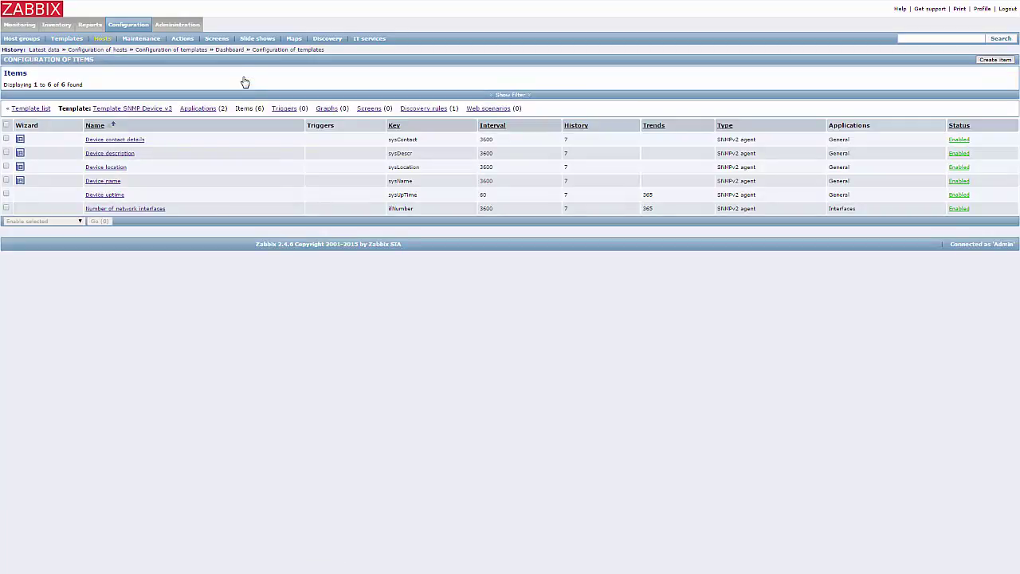
{"action": "left_click", "coordinate": [123, 144]}
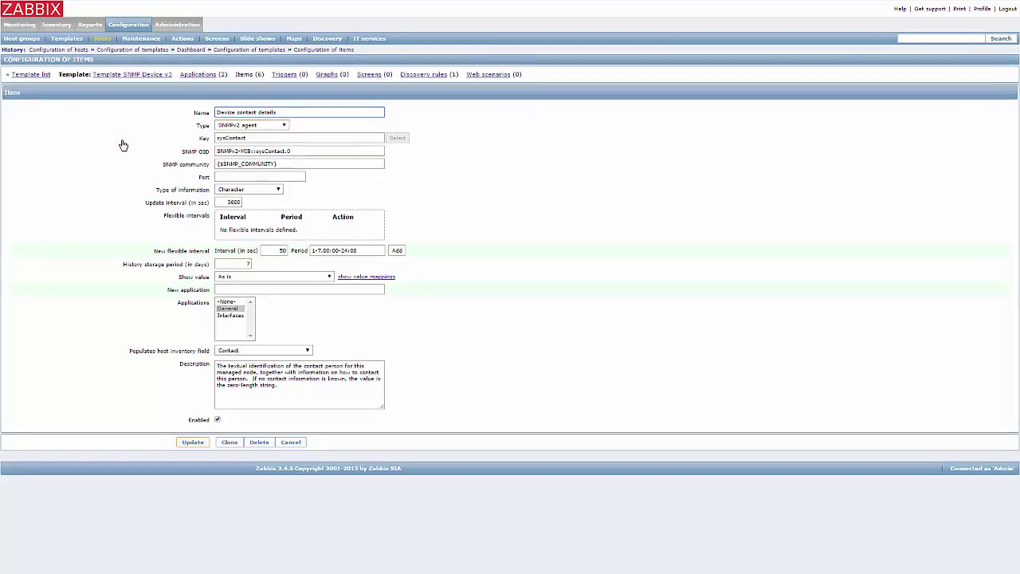
{"action": "left_click", "coordinate": [283, 126]}
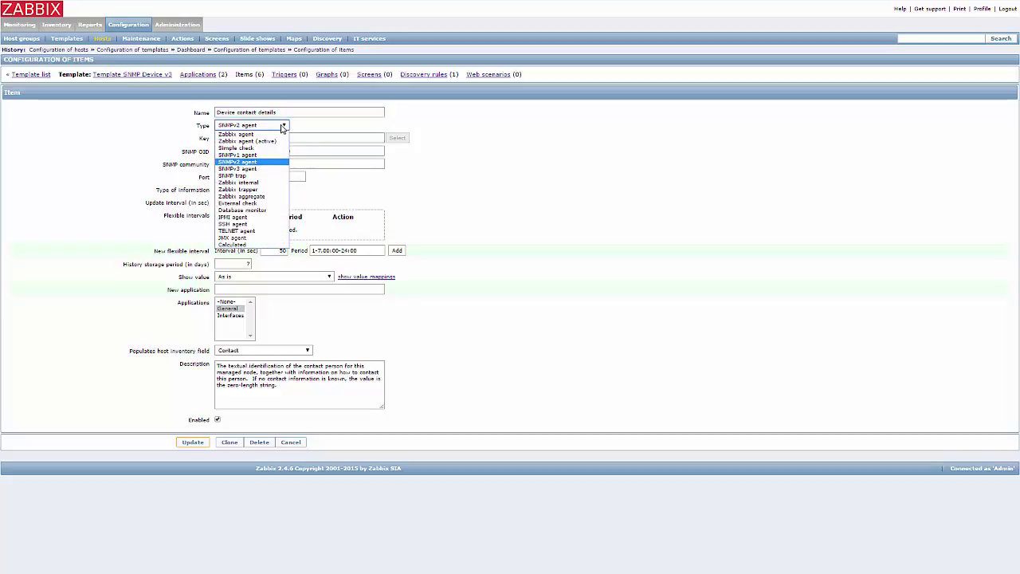
{"action": "left_click", "coordinate": [251, 170]}
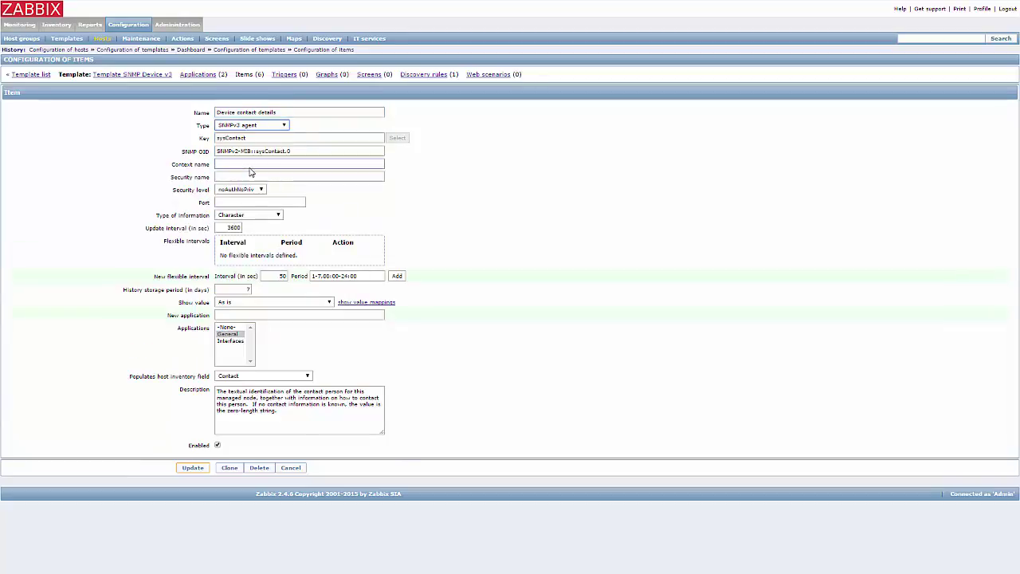
{"action": "left_click", "coordinate": [249, 176]}
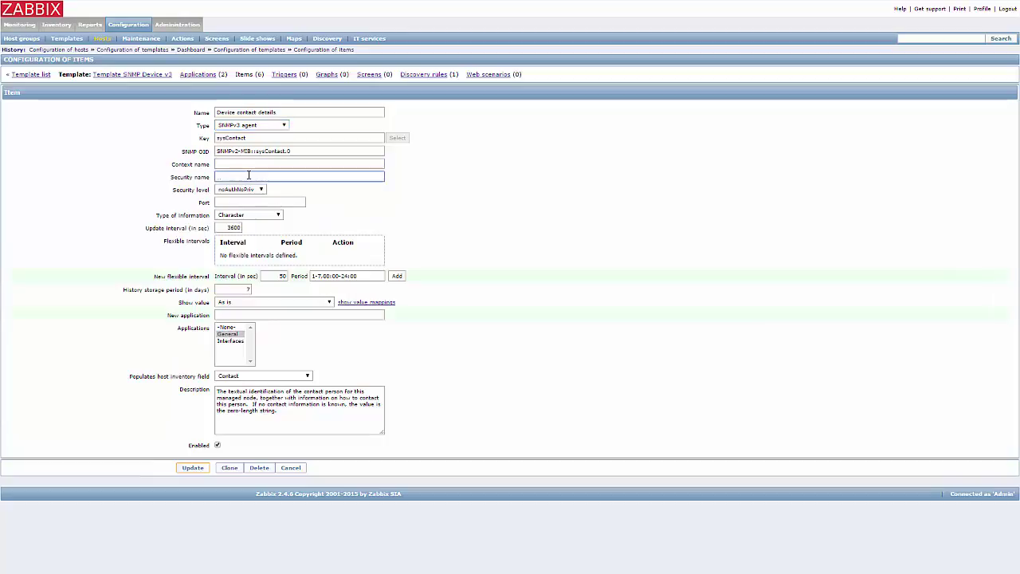
{"action": "type", "text": "gohan"}
{"action": "left_click", "coordinate": [416, 176]}
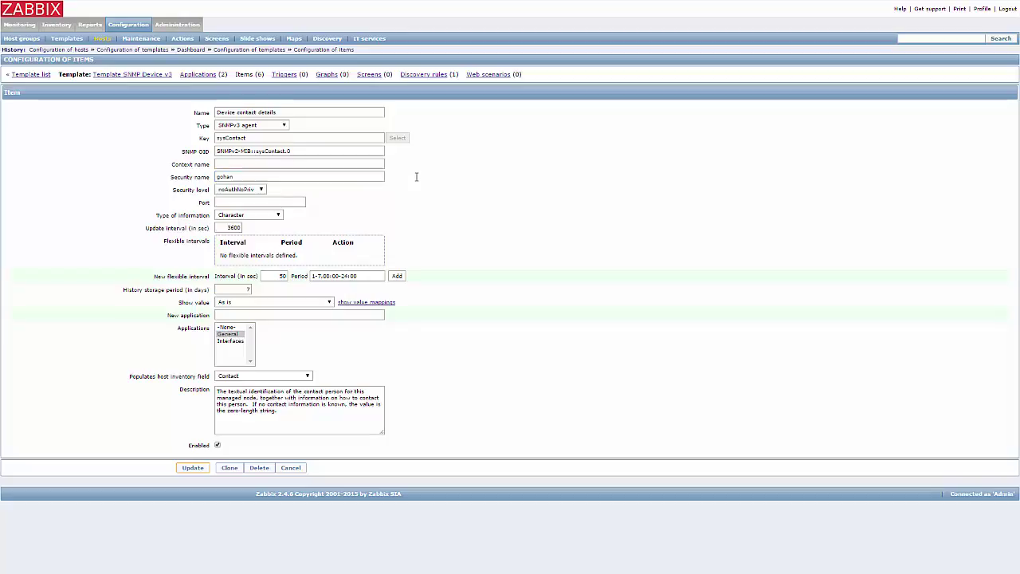
Step: Set authPriv security with SHA and AES, enter both passphrases, and save the item
{"action": "left_click", "coordinate": [262, 189]}
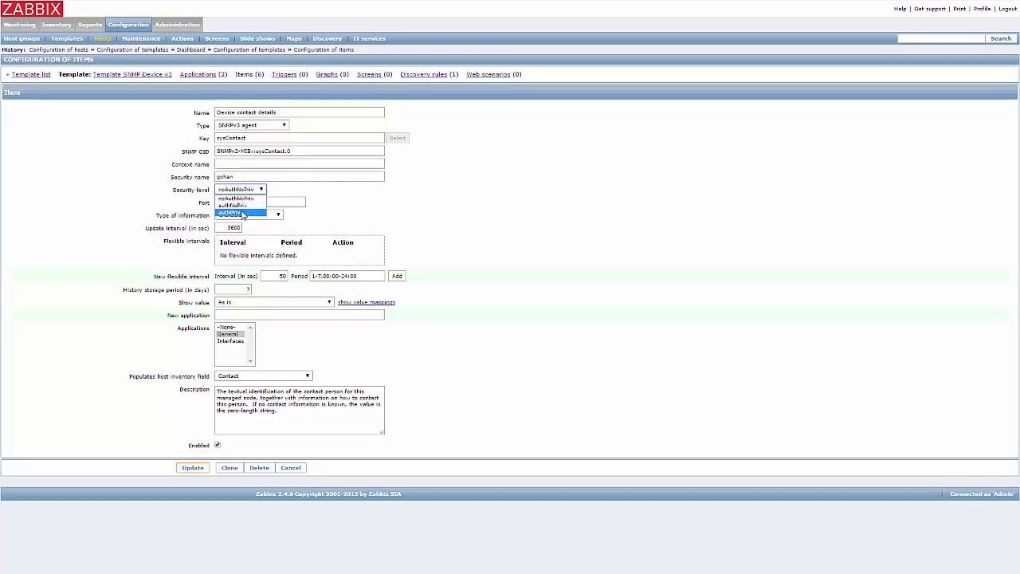
{"action": "left_click", "coordinate": [242, 214]}
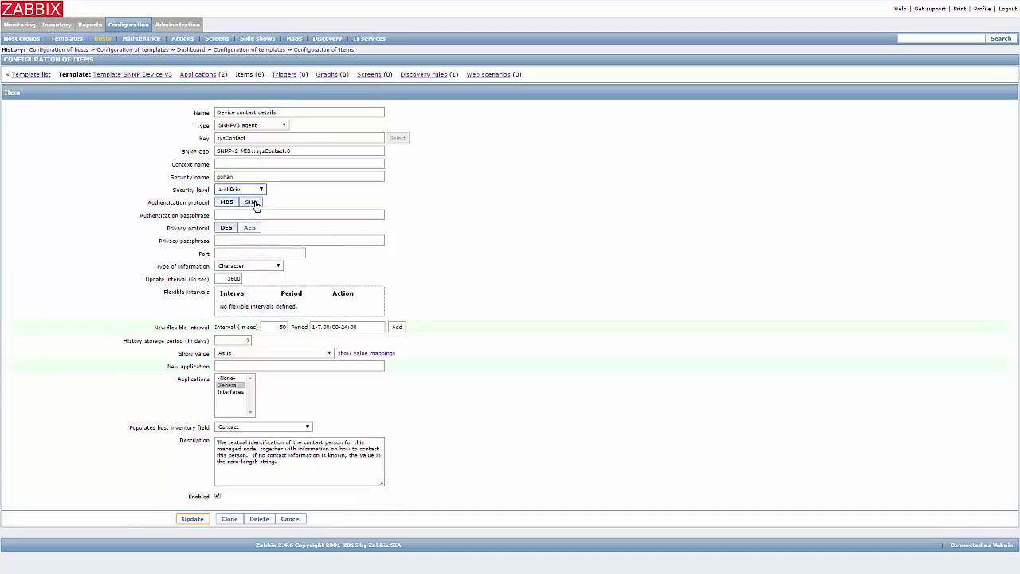
{"action": "left_click", "coordinate": [251, 203]}
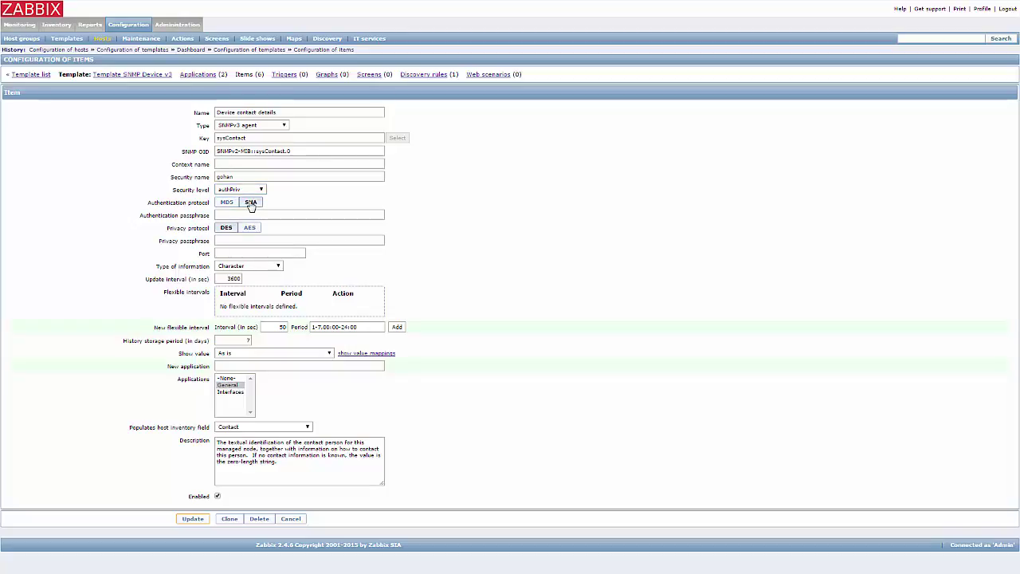
{"action": "left_click", "coordinate": [252, 213]}
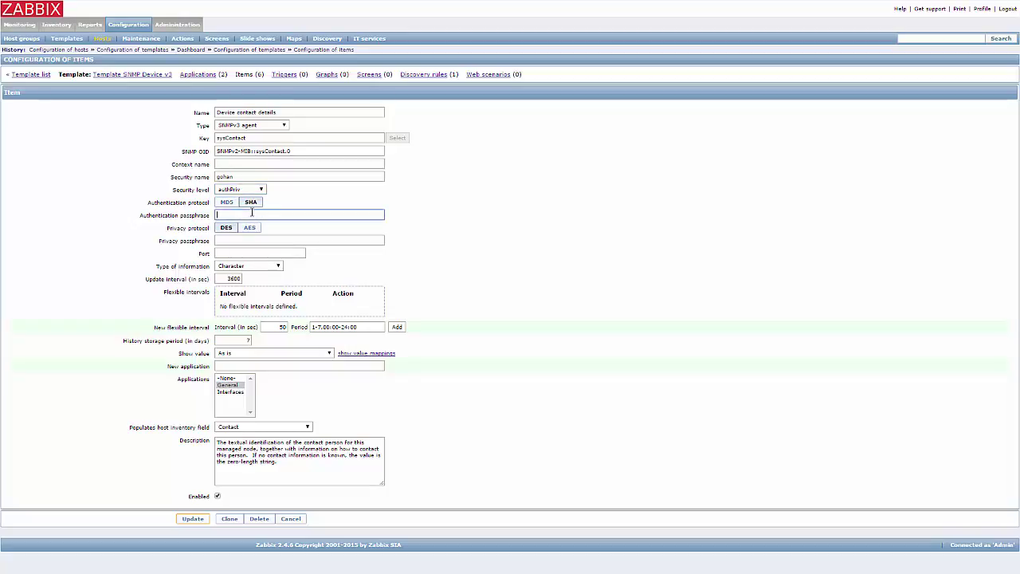
{"action": "key", "text": "ctrl+v"}
{"action": "left_click", "coordinate": [317, 216]}
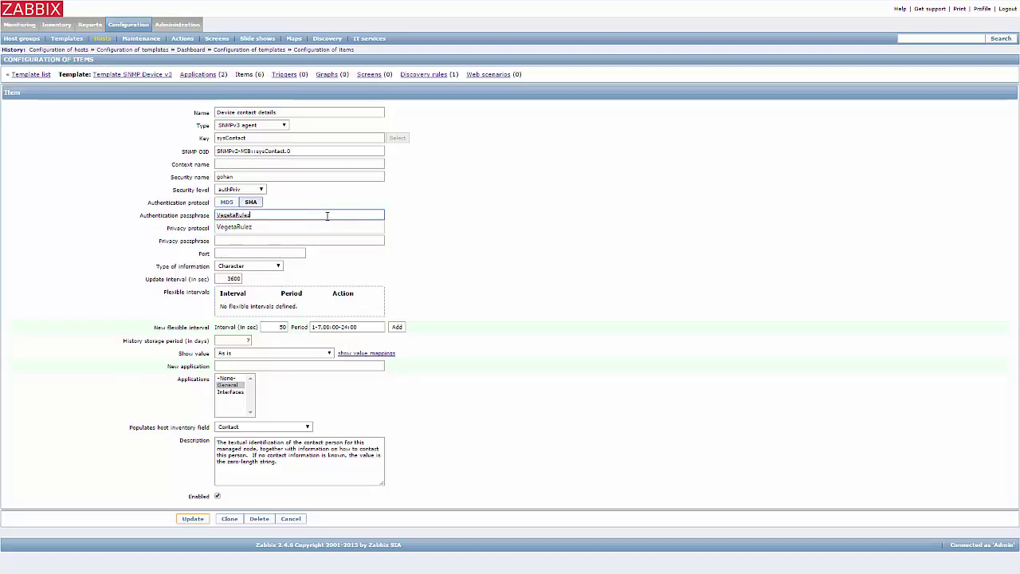
{"action": "left_click", "coordinate": [401, 222]}
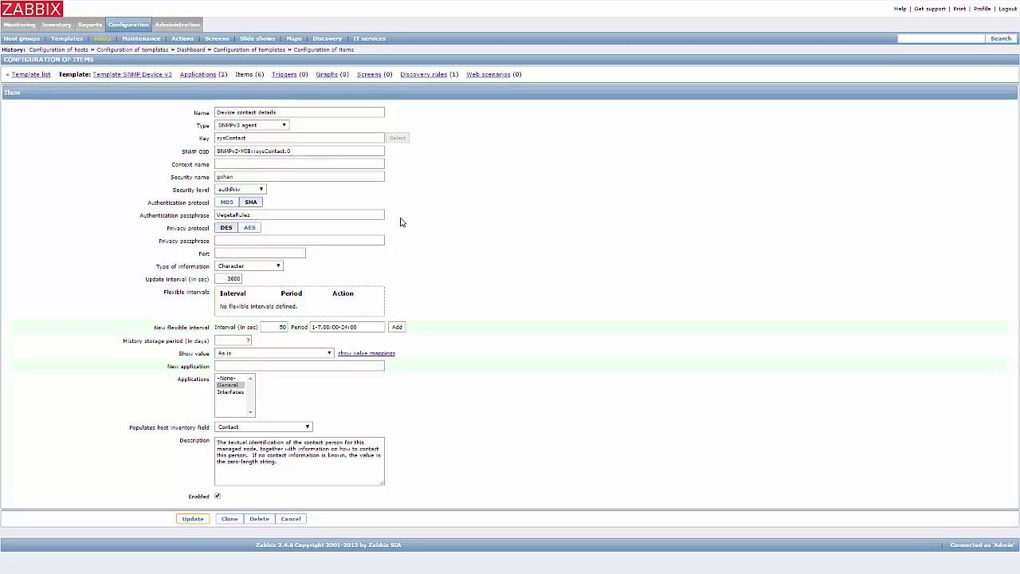
{"action": "left_click", "coordinate": [250, 229]}
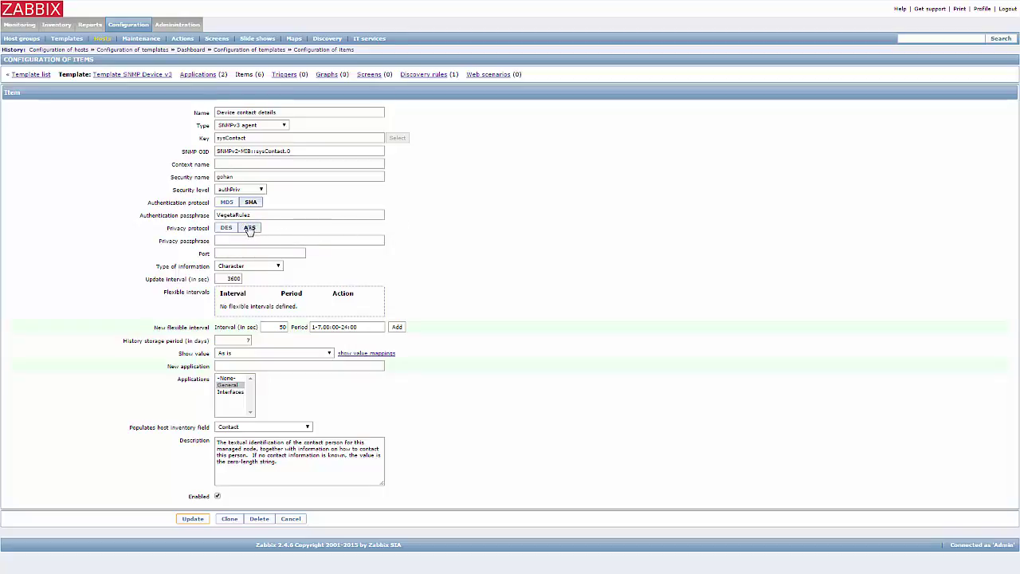
{"action": "left_click", "coordinate": [309, 238]}
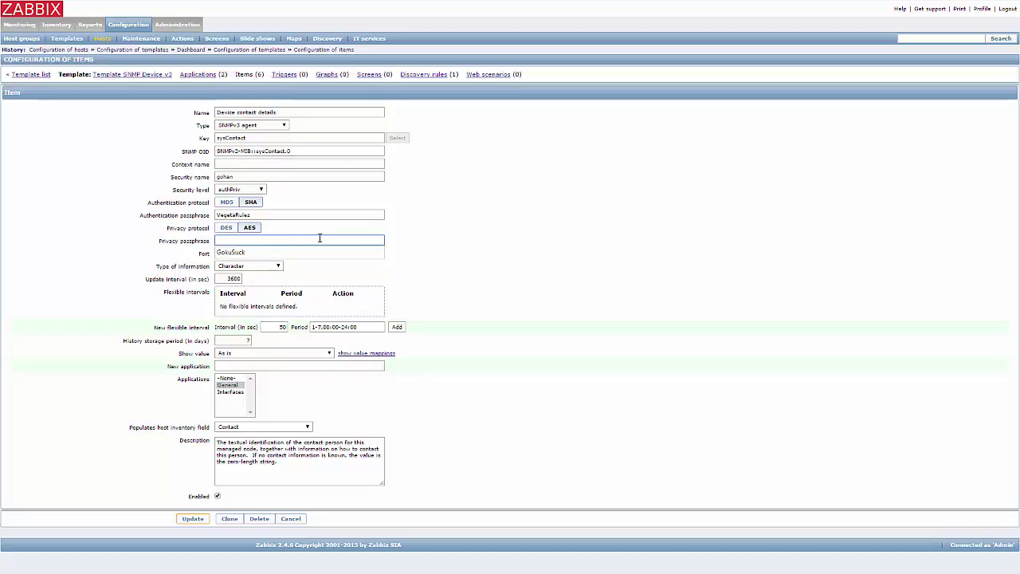
{"action": "left_click", "coordinate": [399, 244]}
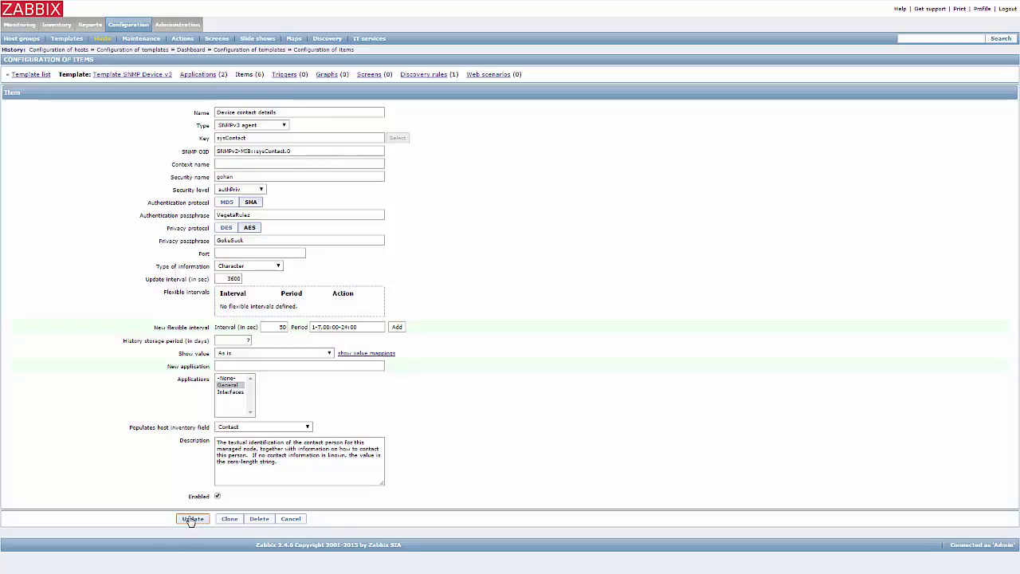
{"action": "left_click", "coordinate": [191, 520]}
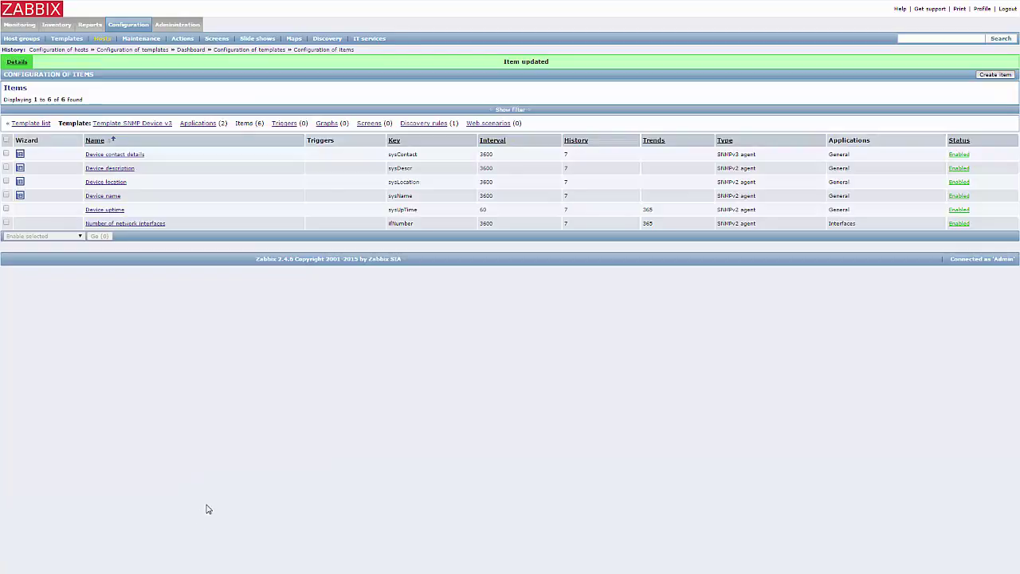
Step: Change the Device description item to an SNMPv3 agent and enter its security name
{"action": "left_click", "coordinate": [119, 173]}
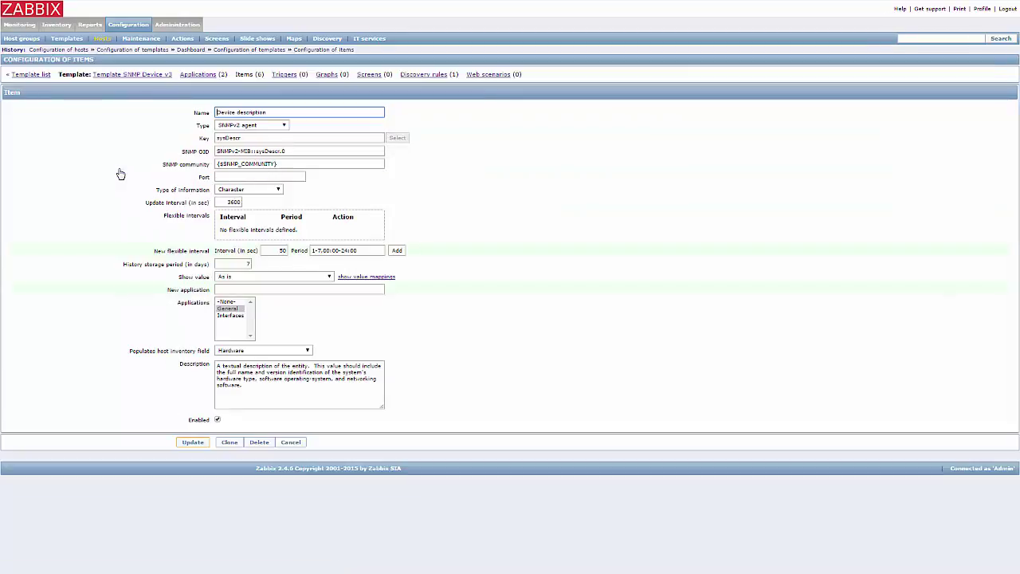
{"action": "left_click", "coordinate": [285, 125]}
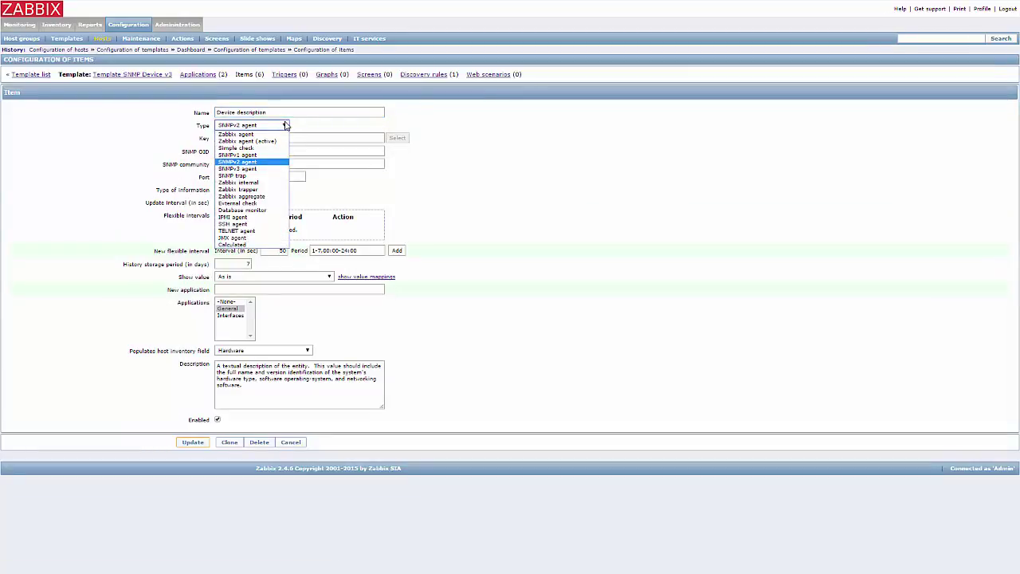
{"action": "left_click", "coordinate": [258, 169]}
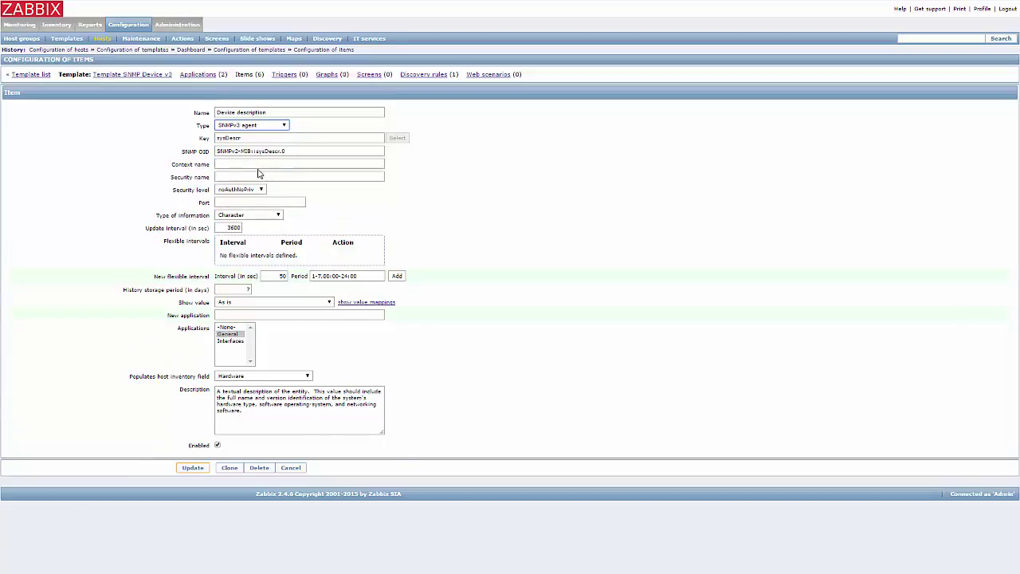
{"action": "left_click", "coordinate": [263, 177]}
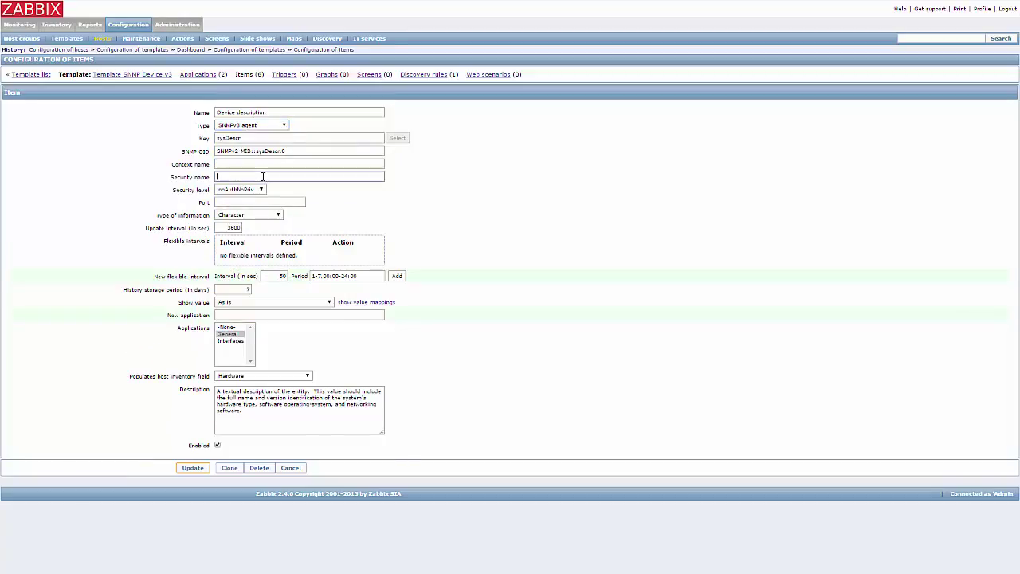
{"action": "type", "text": "g"}
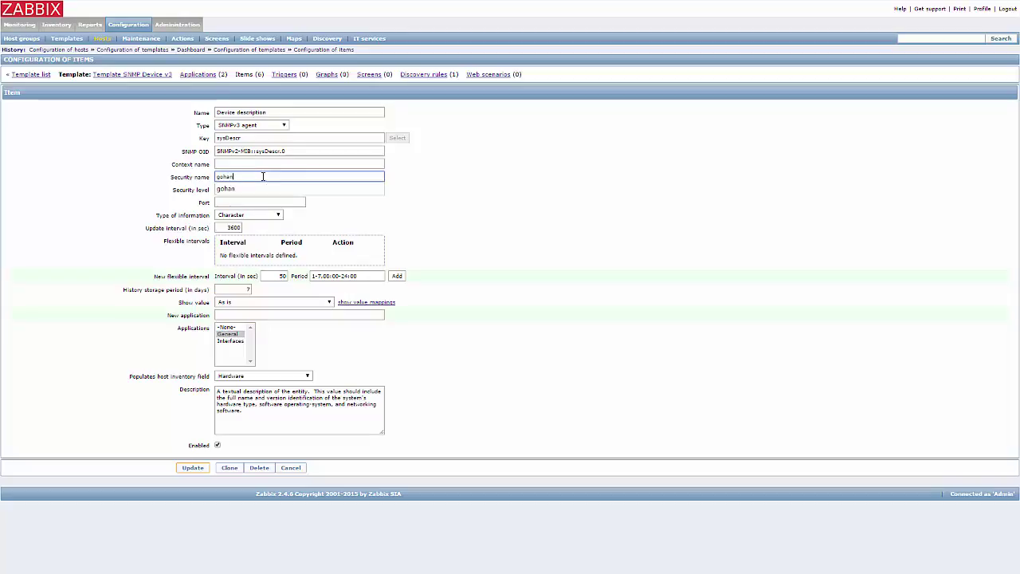
{"action": "type", "text": "ohan"}
{"action": "left_click", "coordinate": [402, 183]}
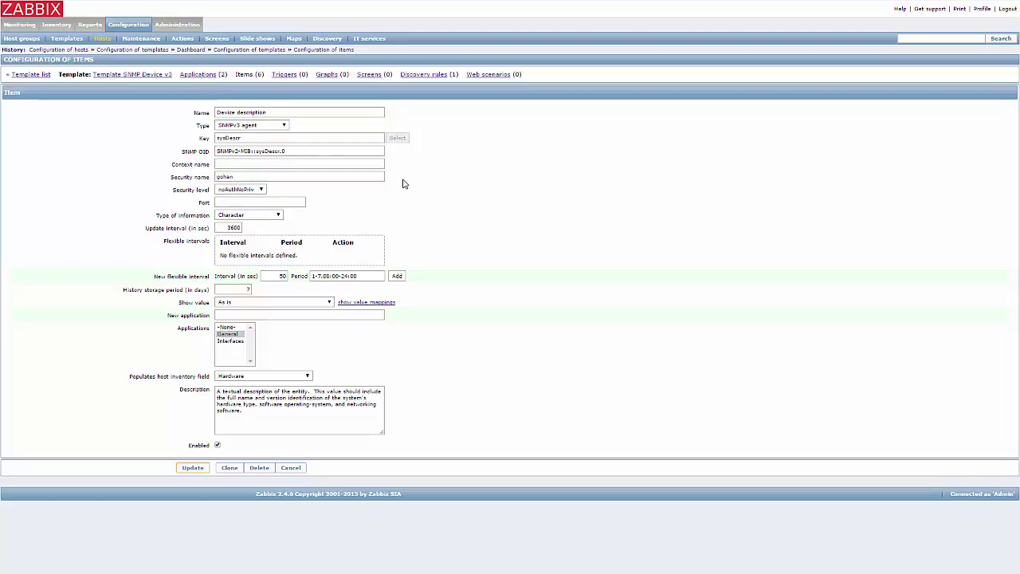
Step: Give Device description authPriv security with SHA and AES passphrases, then save it
{"action": "left_click", "coordinate": [263, 189]}
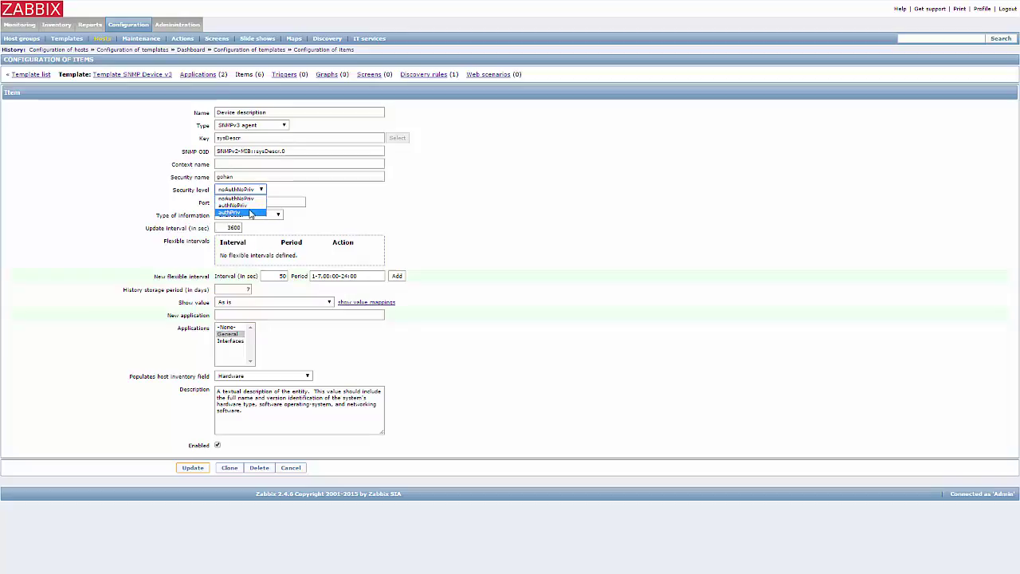
{"action": "left_click", "coordinate": [254, 214]}
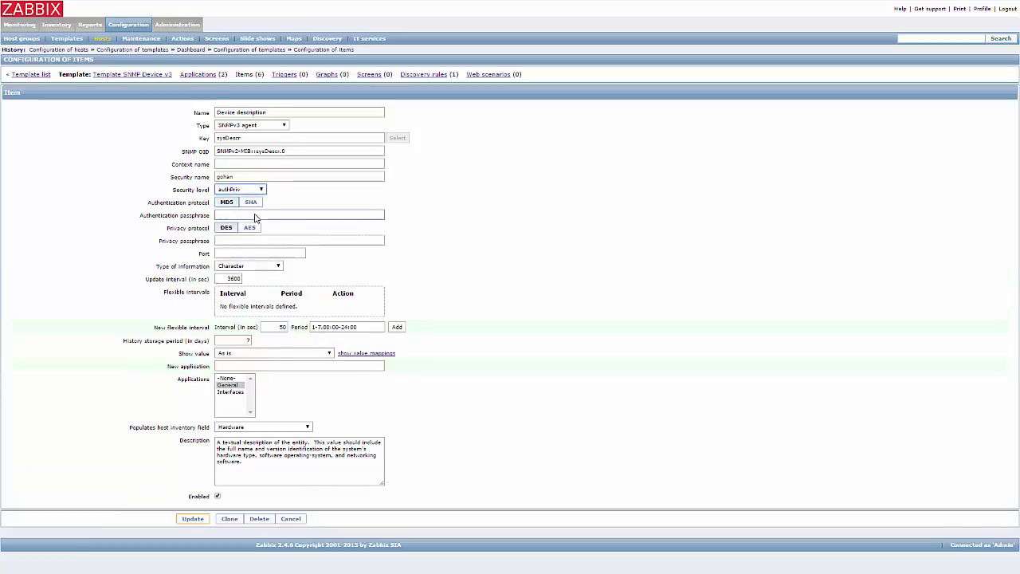
{"action": "left_click", "coordinate": [252, 202]}
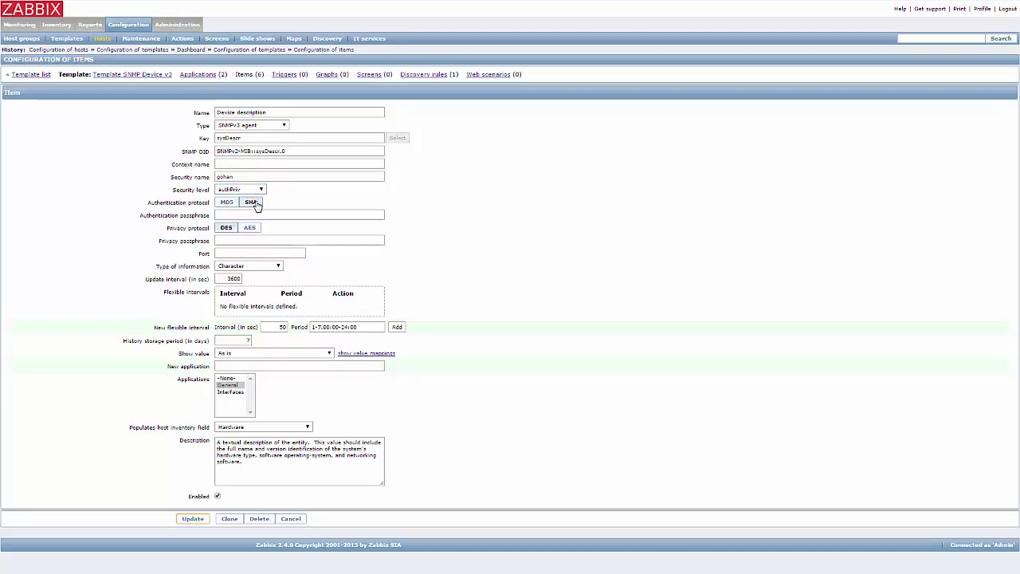
{"action": "left_click", "coordinate": [260, 214]}
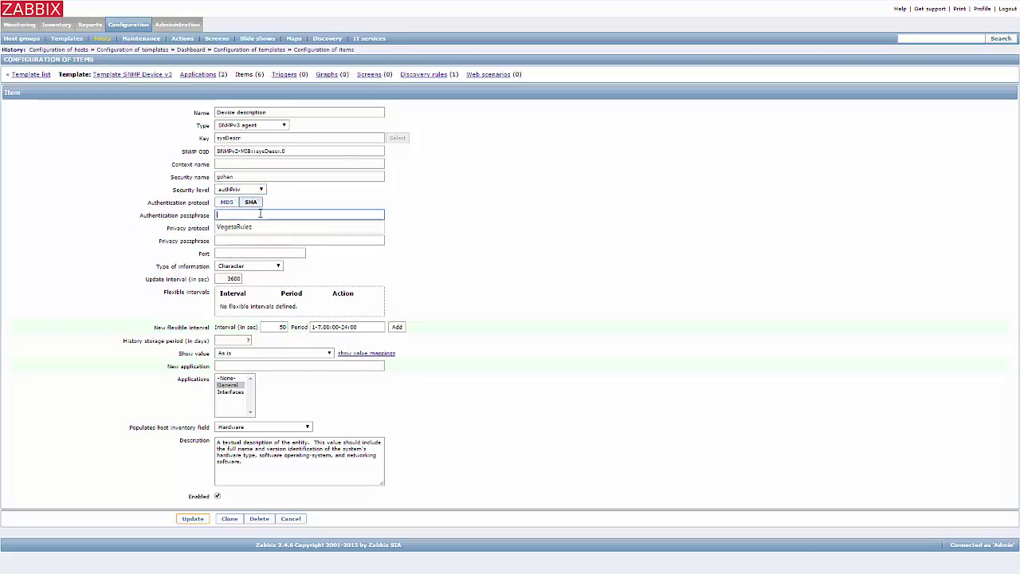
{"action": "left_click", "coordinate": [274, 230]}
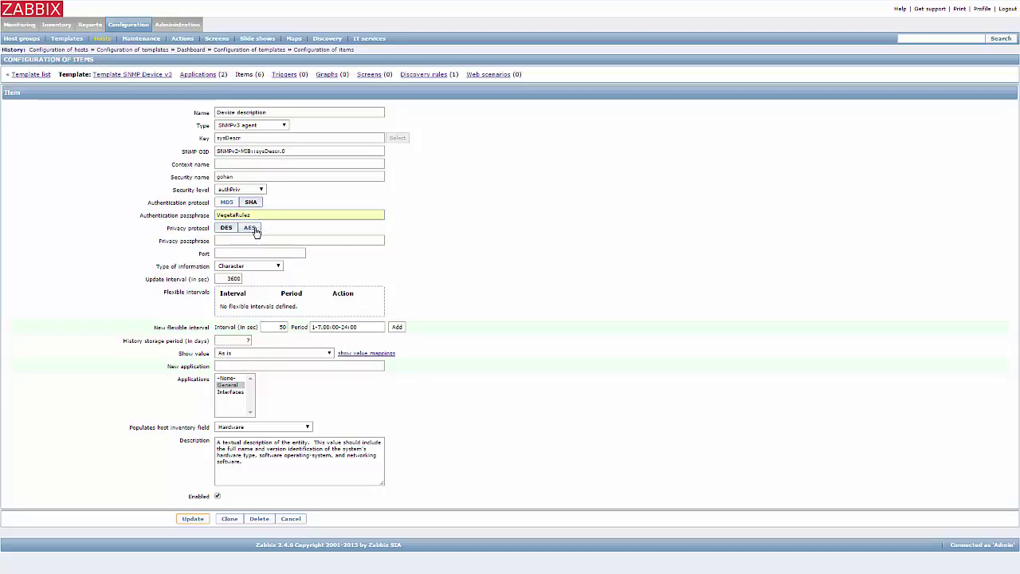
{"action": "left_click", "coordinate": [252, 229]}
{"action": "left_click", "coordinate": [256, 239]}
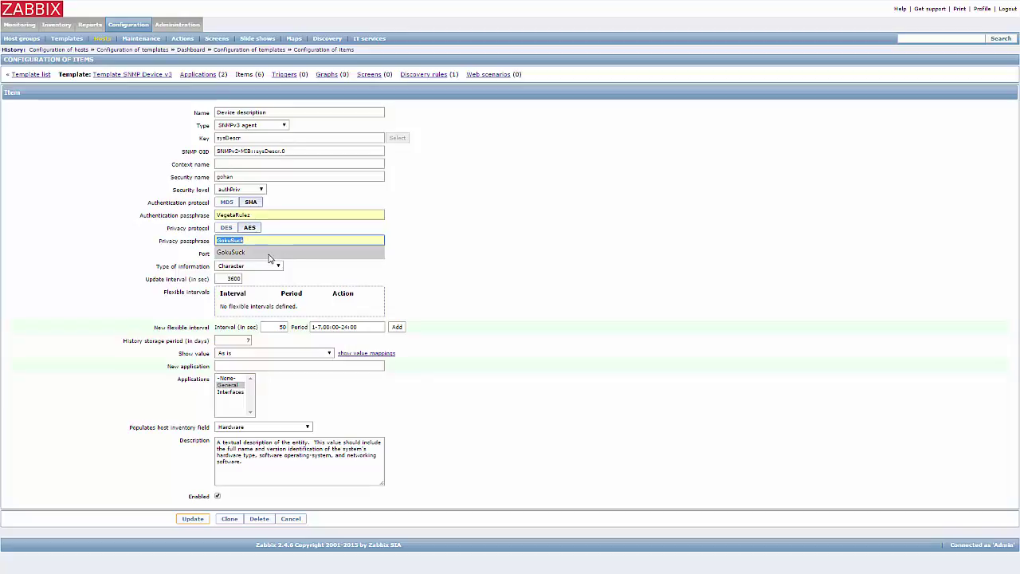
{"action": "left_click", "coordinate": [269, 253]}
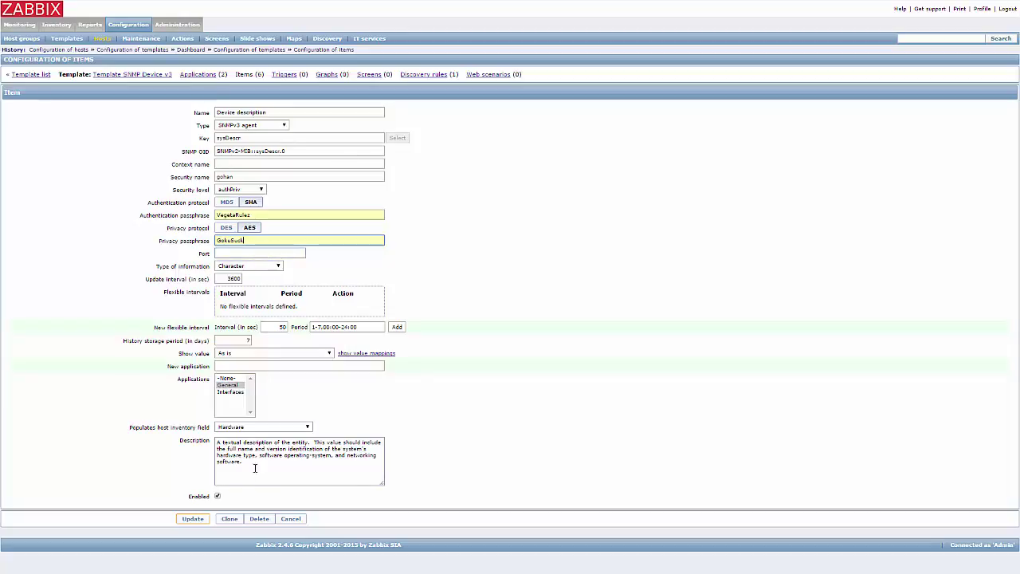
{"action": "left_click", "coordinate": [194, 520]}
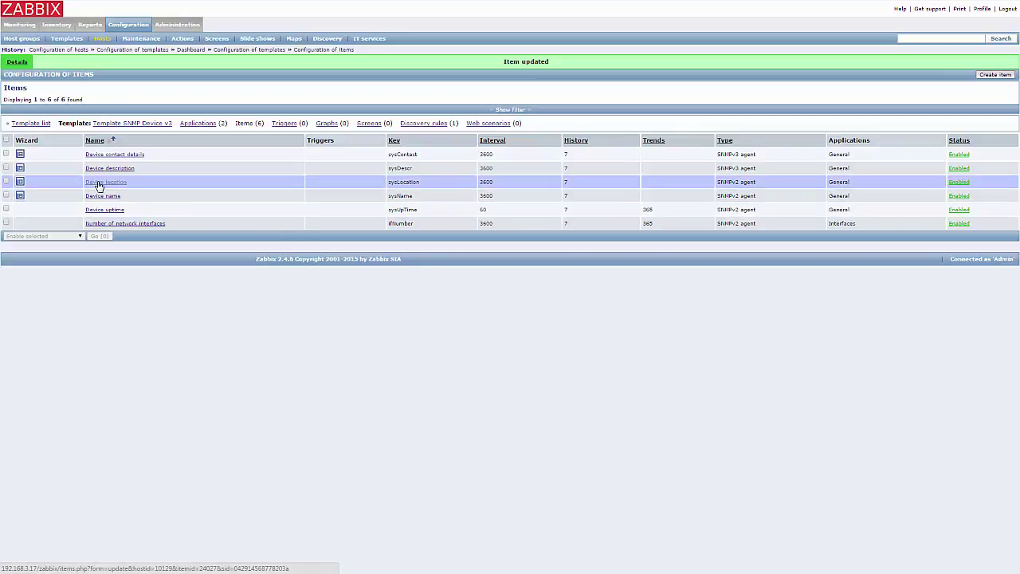
Step: Change the Device location item to an SNMPv3 agent with the saved security name
{"action": "left_click", "coordinate": [110, 182]}
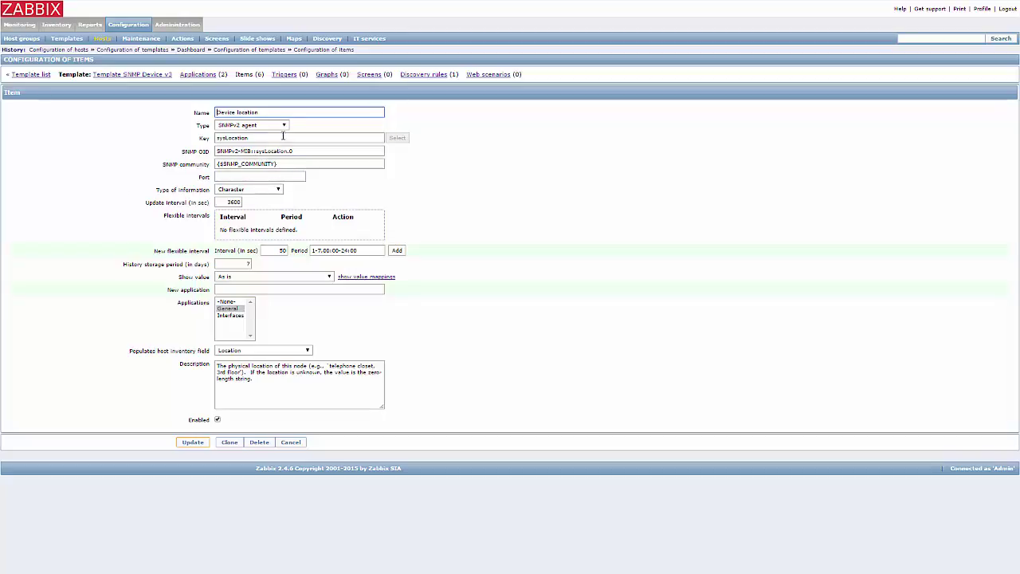
{"action": "left_click", "coordinate": [284, 126]}
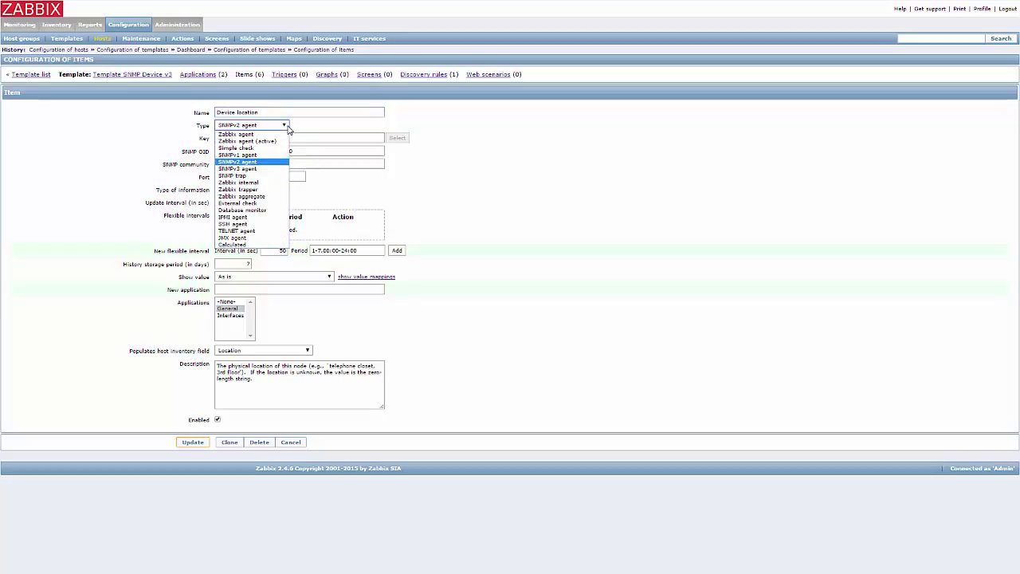
{"action": "left_click", "coordinate": [264, 169]}
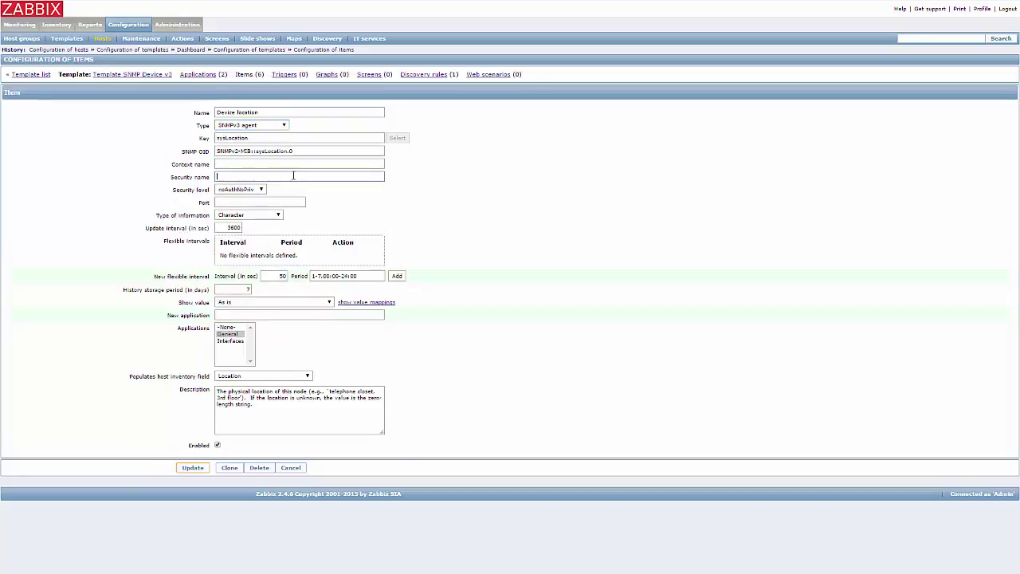
{"action": "left_click", "coordinate": [291, 177]}
{"action": "left_click", "coordinate": [309, 192]}
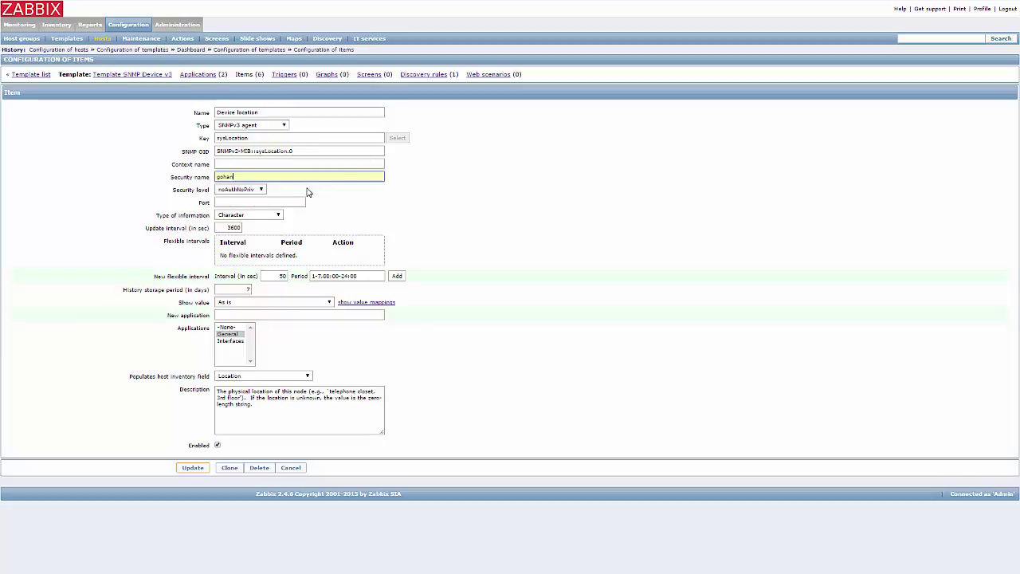
Step: Set Device location to authPriv with SHA and AES passphrases, and save it
{"action": "left_click", "coordinate": [262, 190]}
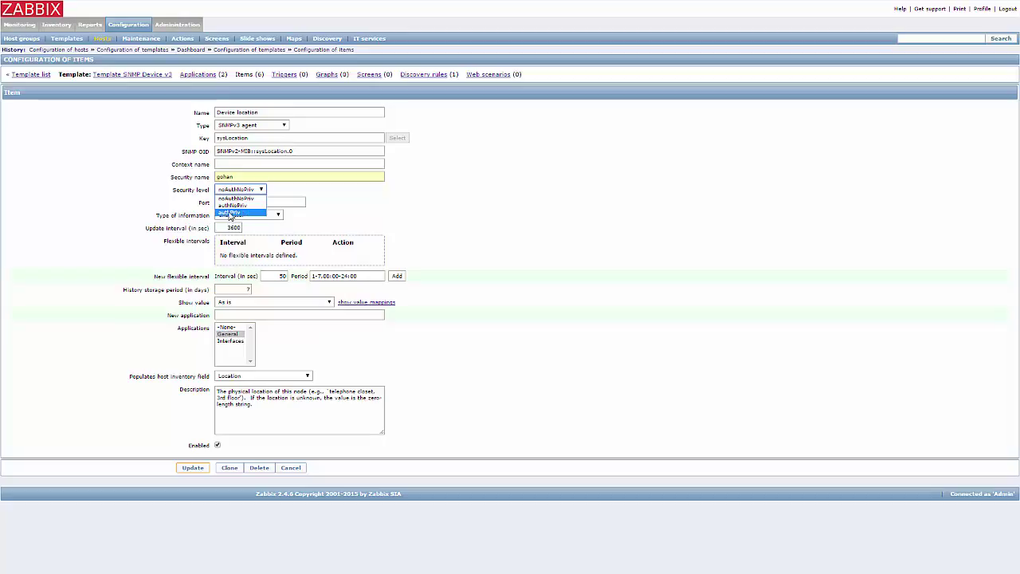
{"action": "left_click", "coordinate": [246, 213]}
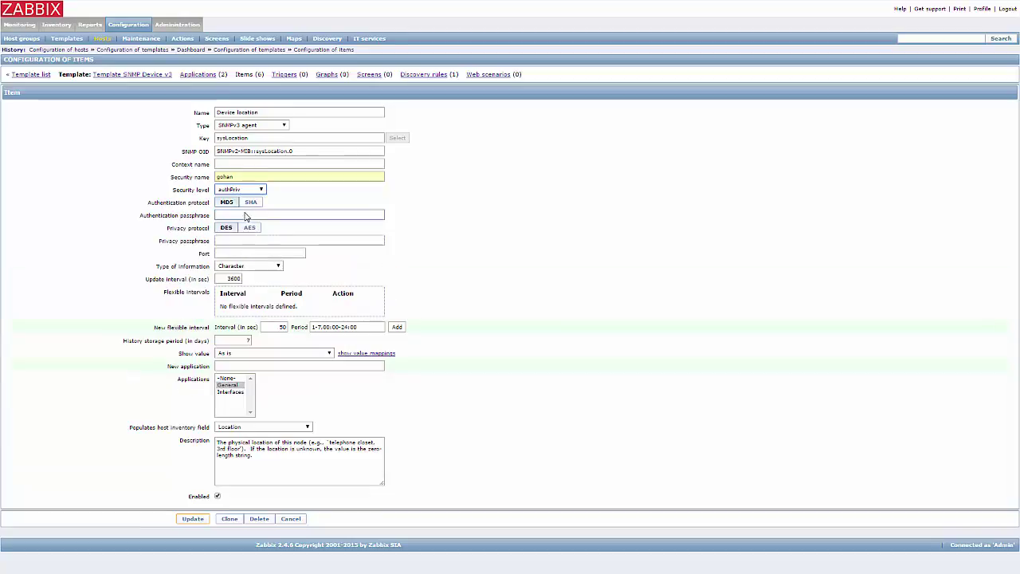
{"action": "left_click", "coordinate": [258, 204]}
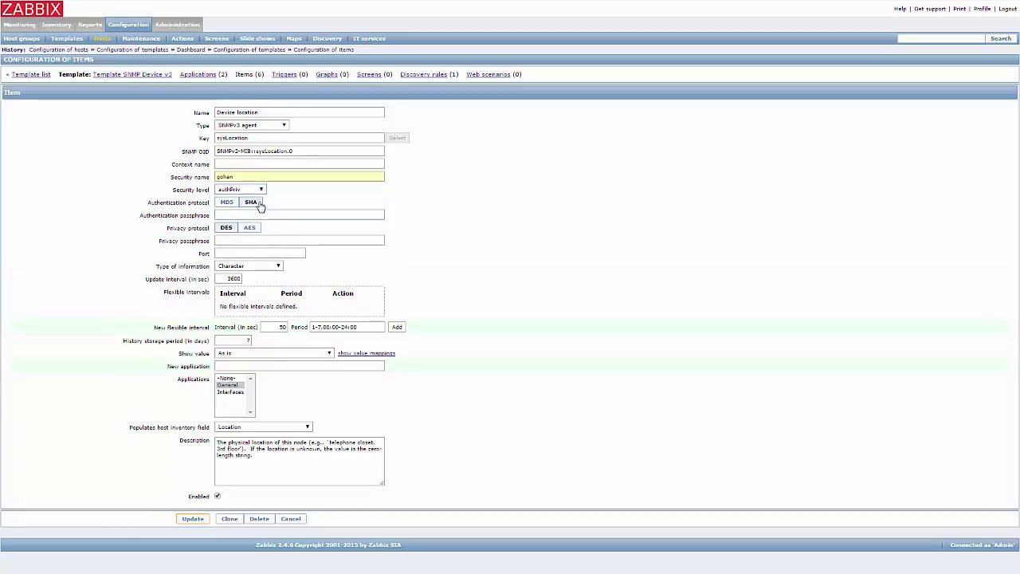
{"action": "left_click", "coordinate": [303, 214]}
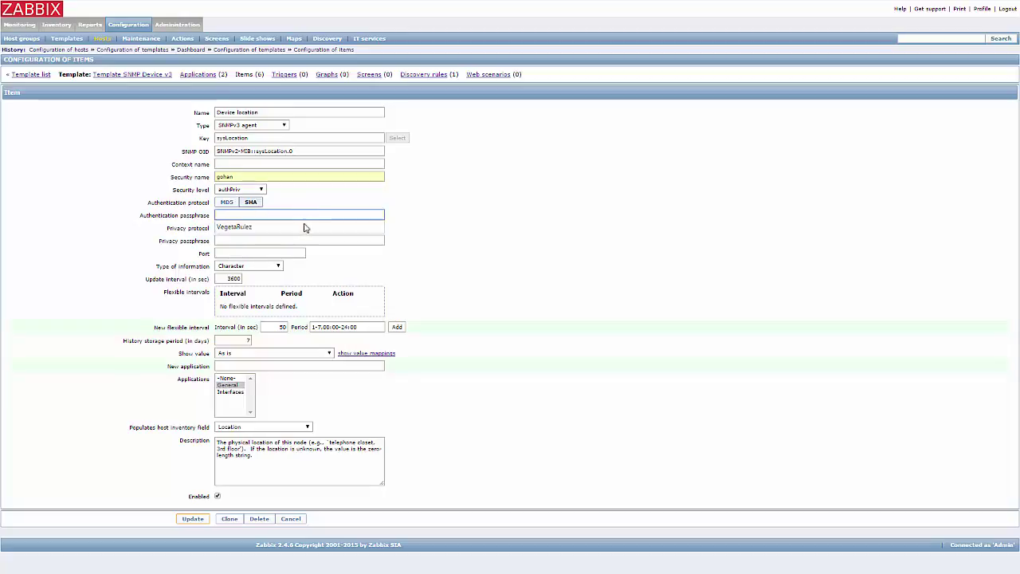
{"action": "left_click", "coordinate": [291, 228]}
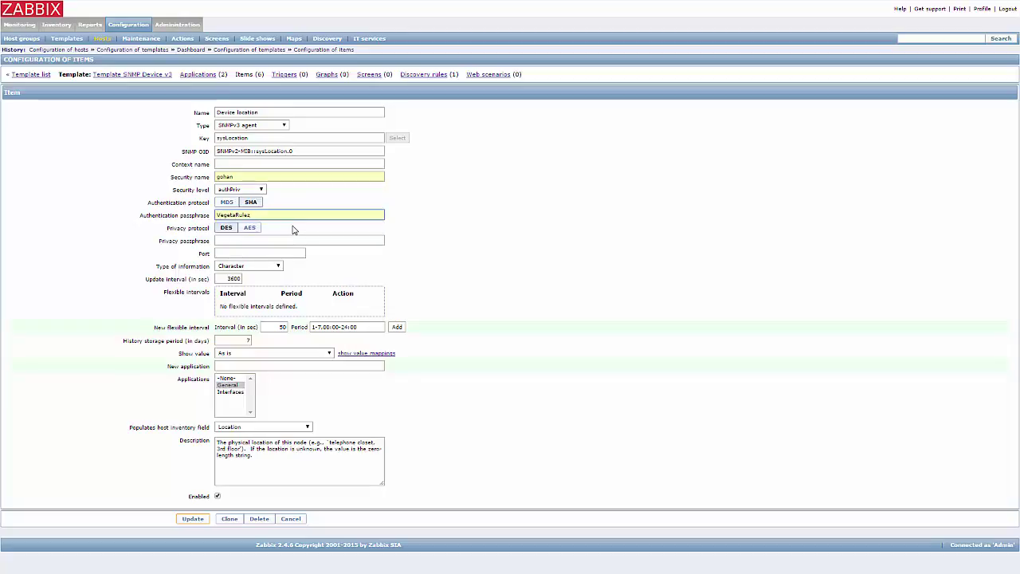
{"action": "left_click", "coordinate": [254, 229]}
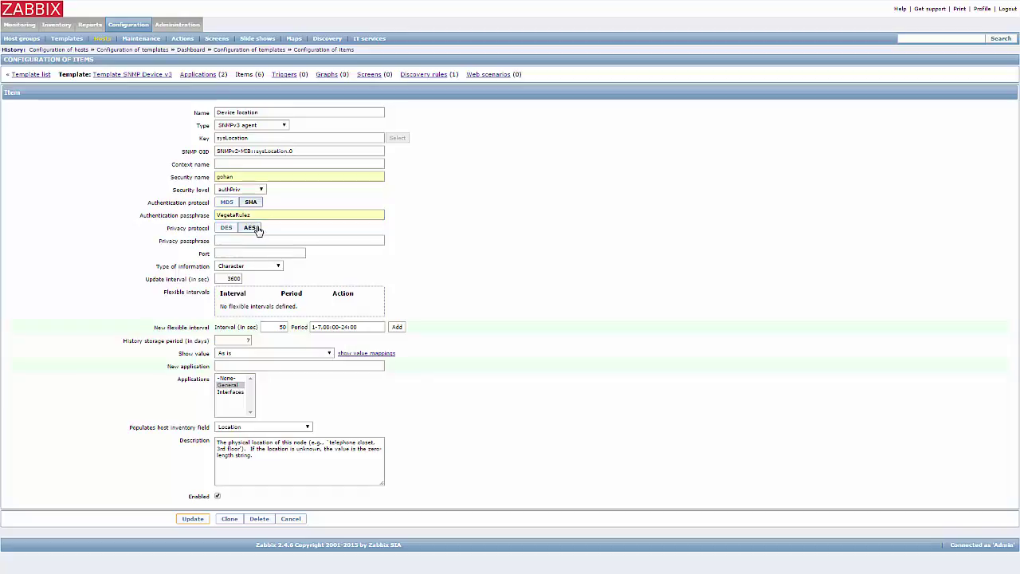
{"action": "left_click", "coordinate": [276, 239]}
{"action": "left_click", "coordinate": [294, 240]}
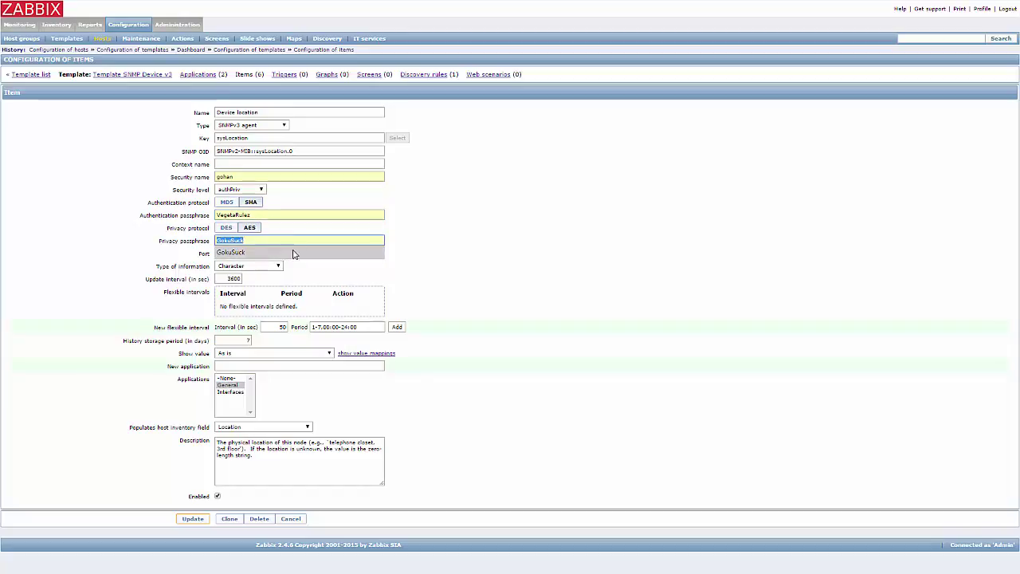
{"action": "left_click", "coordinate": [285, 255]}
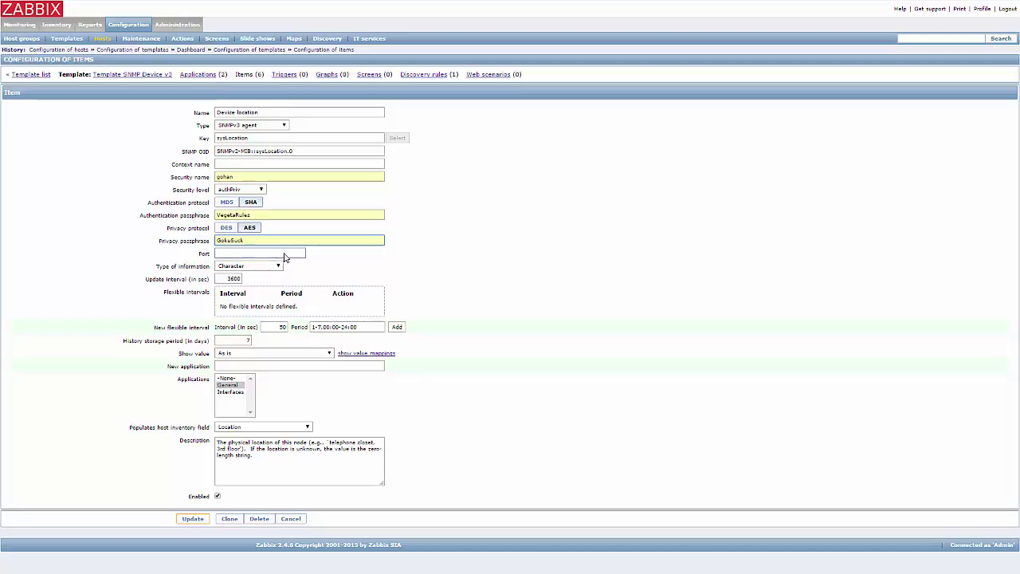
{"action": "left_click", "coordinate": [192, 519]}
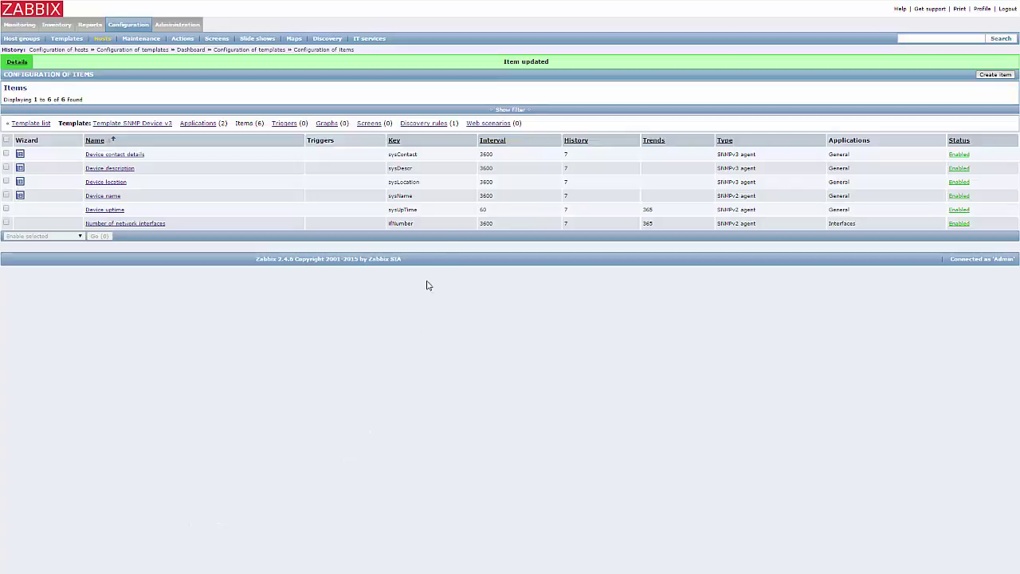
Step: Open the Network interfaces rule from the template's discovery rules list
{"action": "left_click", "coordinate": [424, 126]}
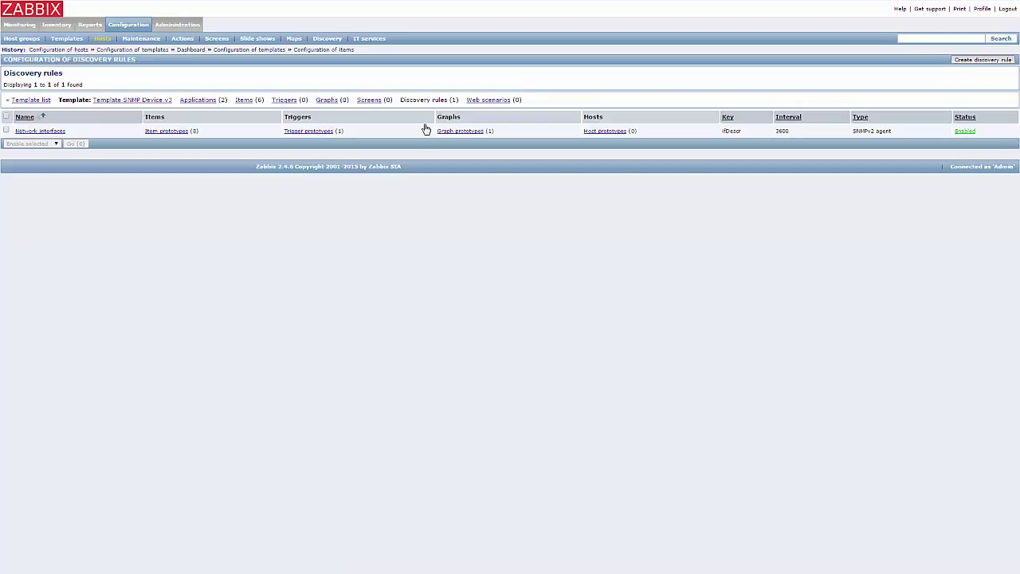
{"action": "left_click", "coordinate": [56, 133]}
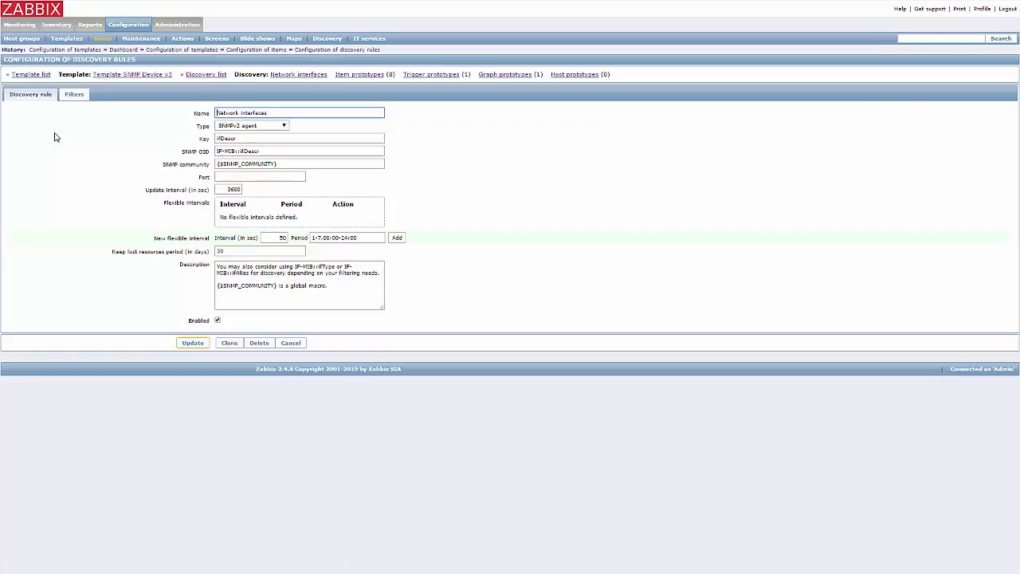
Step: Switch the Network interfaces rule to SNMPv3 agent with the saved security name
{"action": "left_click", "coordinate": [282, 126]}
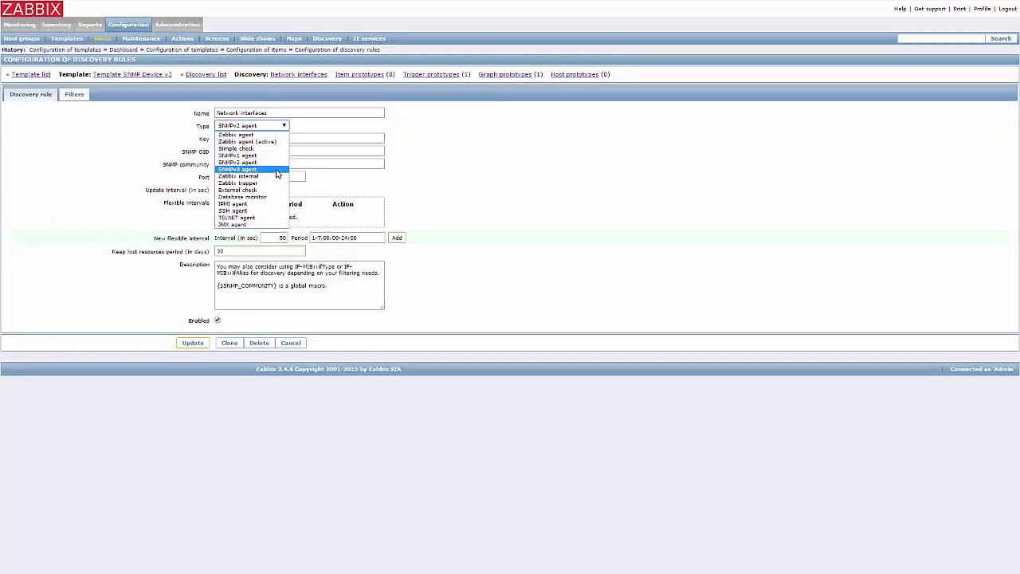
{"action": "left_click", "coordinate": [251, 174]}
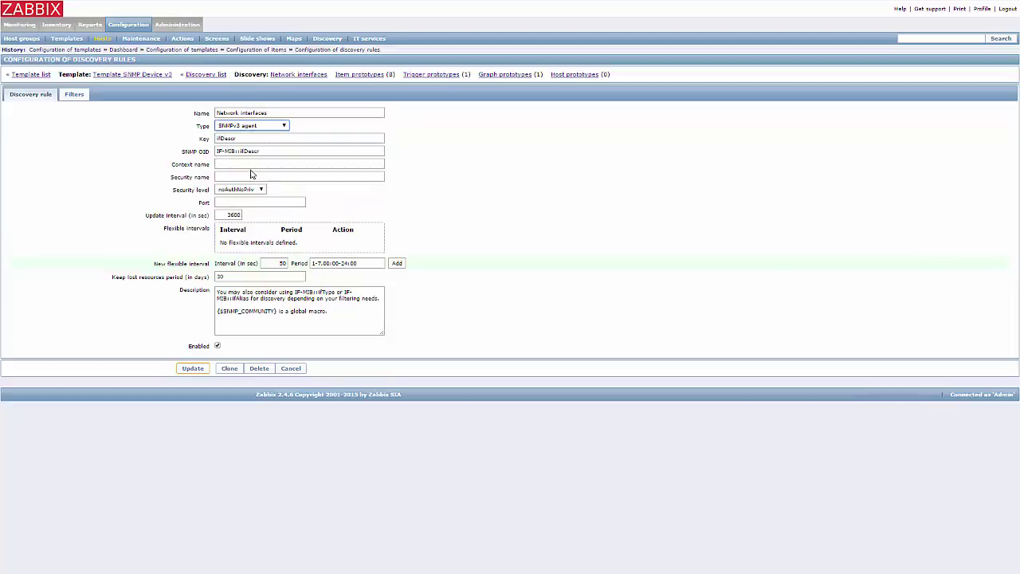
{"action": "left_click", "coordinate": [304, 177]}
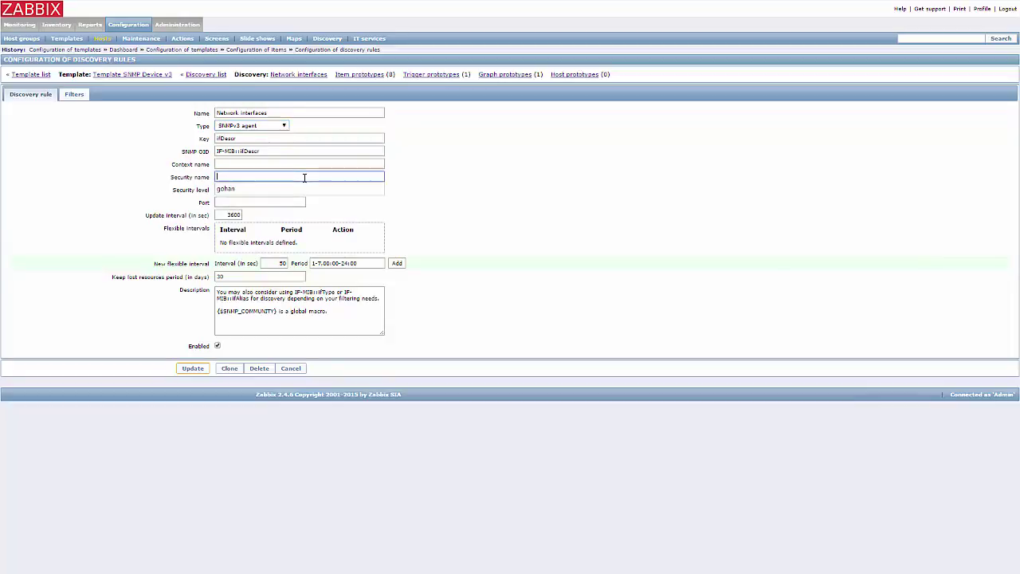
{"action": "left_click", "coordinate": [322, 191]}
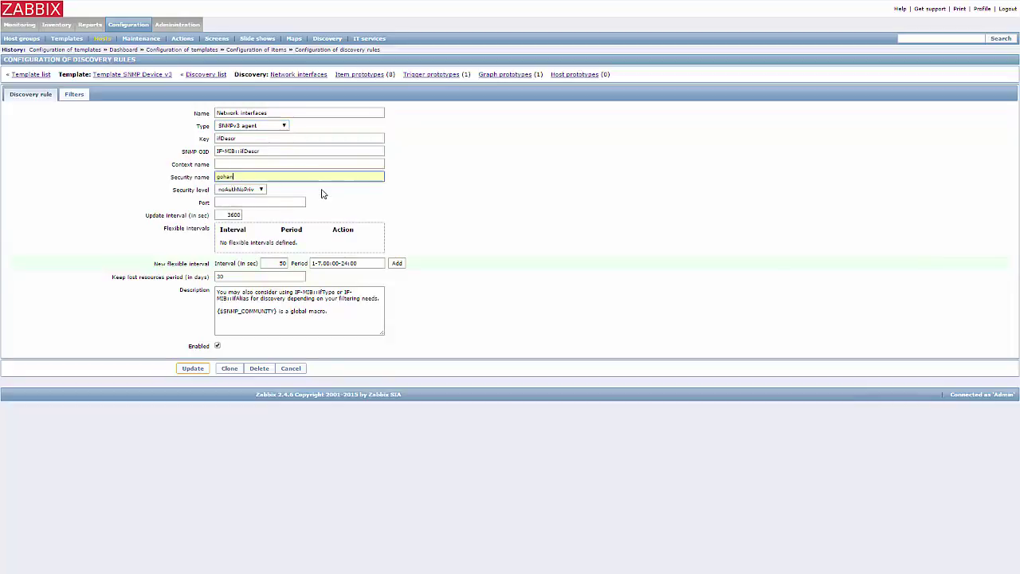
Step: Give the rule authPriv security with SHA and AES passphrases, then save it
{"action": "left_click", "coordinate": [261, 189]}
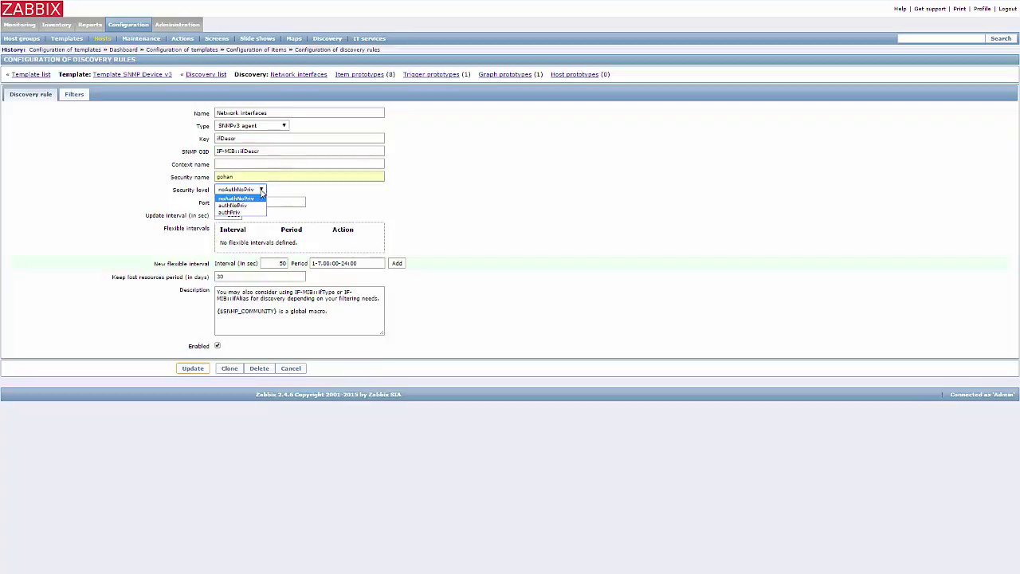
{"action": "left_click", "coordinate": [252, 214]}
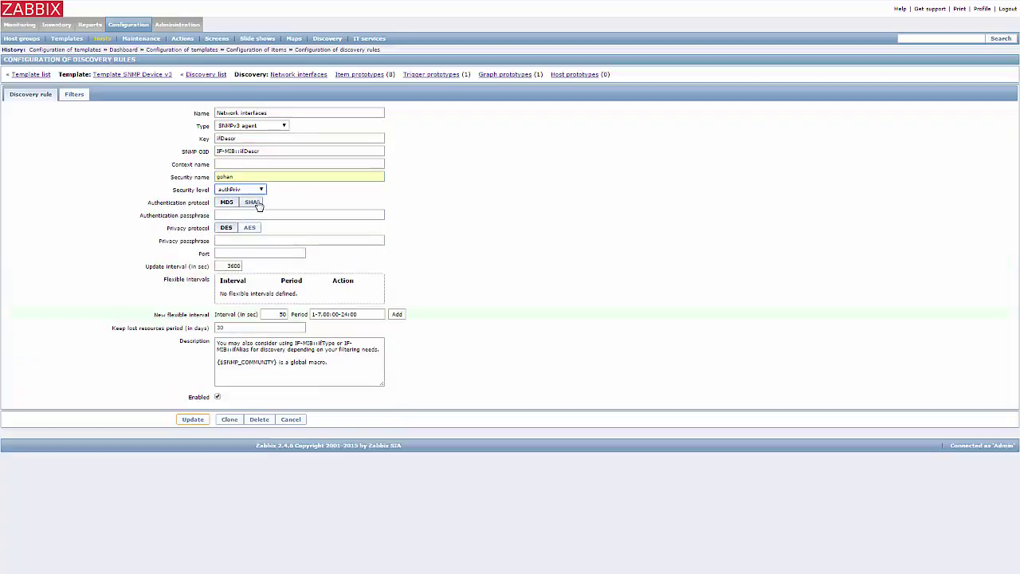
{"action": "left_click", "coordinate": [252, 204]}
{"action": "left_click", "coordinate": [265, 215]}
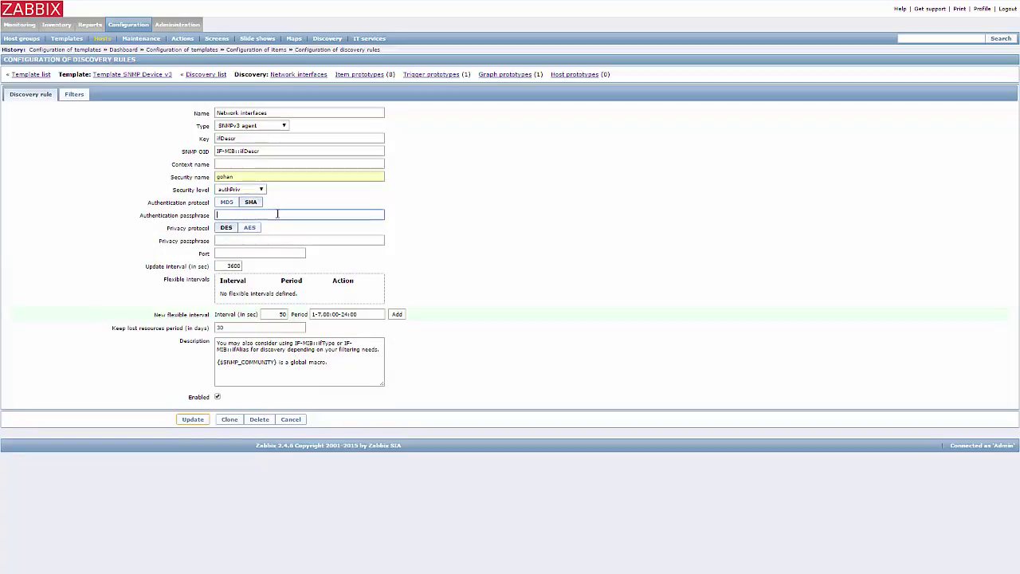
{"action": "left_click", "coordinate": [289, 230]}
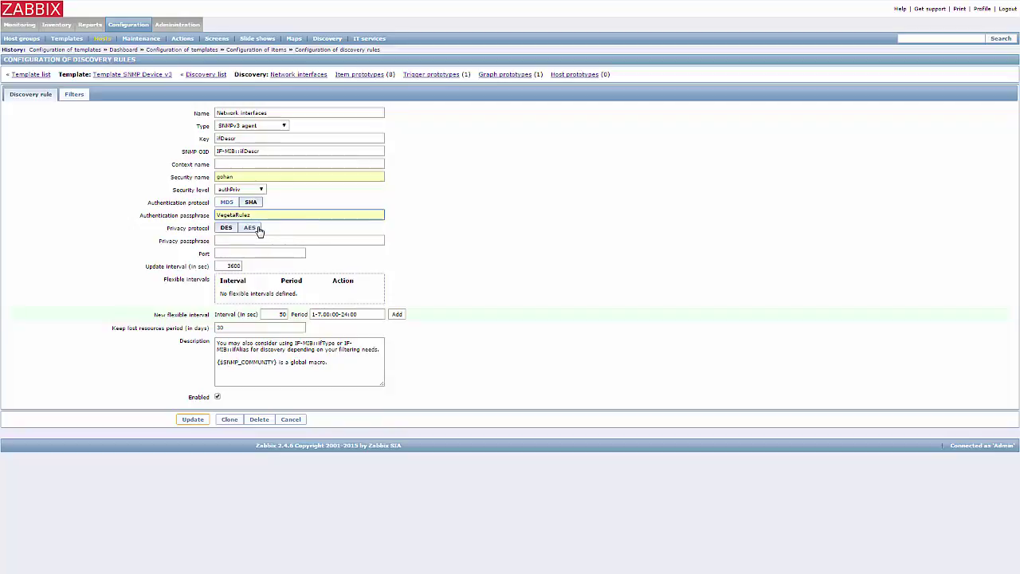
{"action": "left_click", "coordinate": [251, 228]}
{"action": "left_click", "coordinate": [290, 238]}
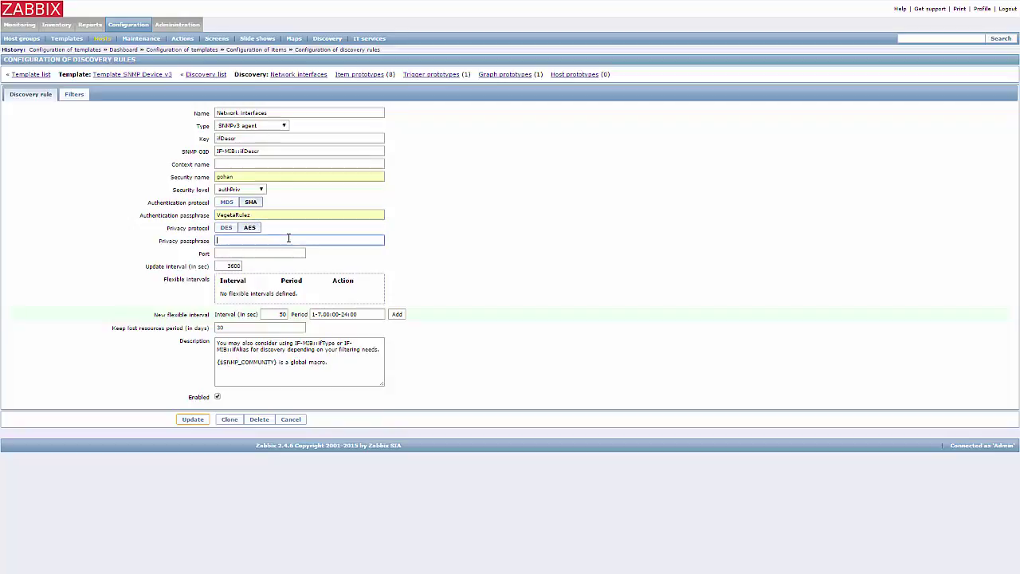
{"action": "left_click", "coordinate": [298, 254]}
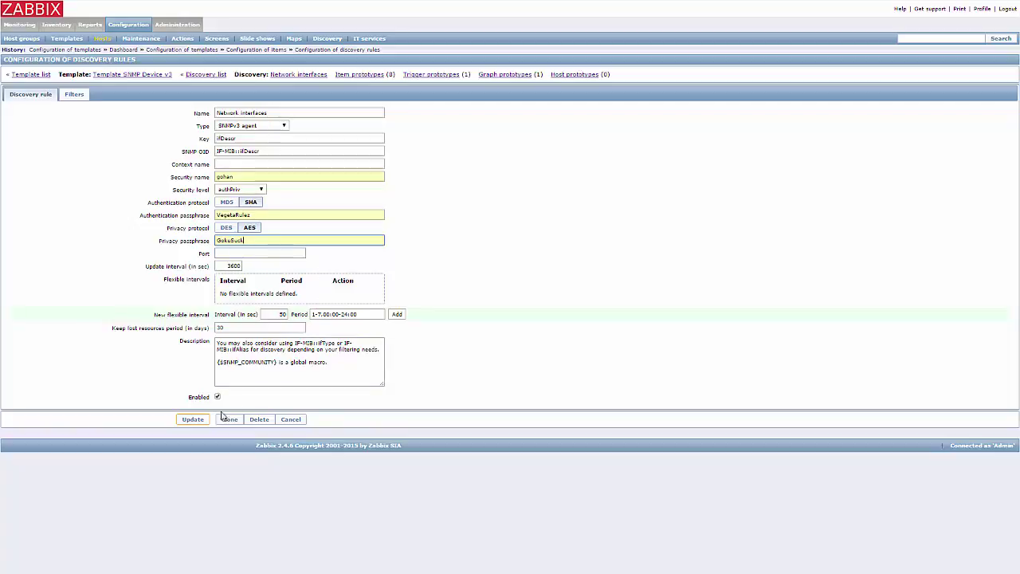
{"action": "left_click", "coordinate": [193, 420]}
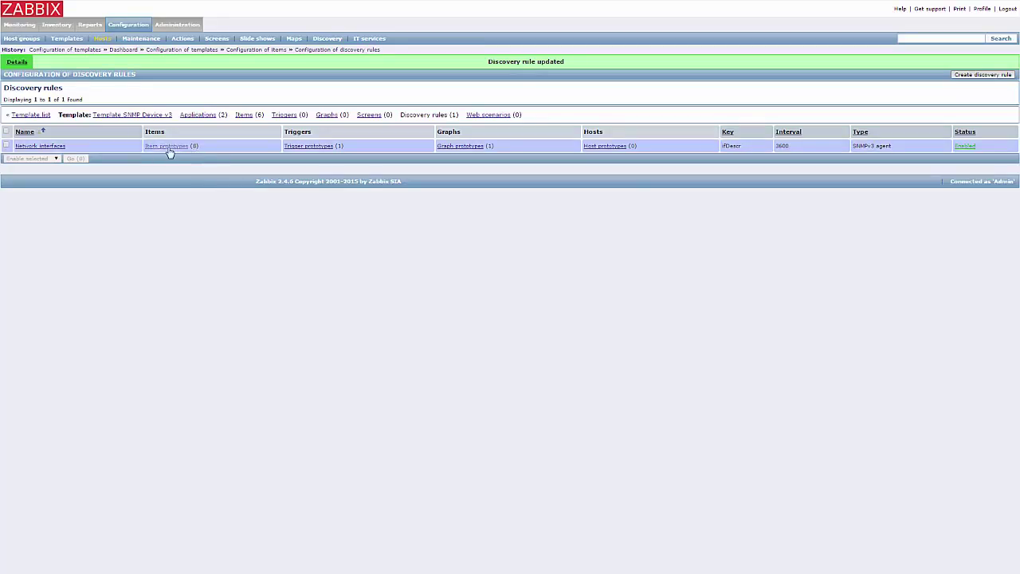
Step: Open the Admin status of interface $1 prototype from the rule's item prototypes
{"action": "left_click", "coordinate": [170, 146]}
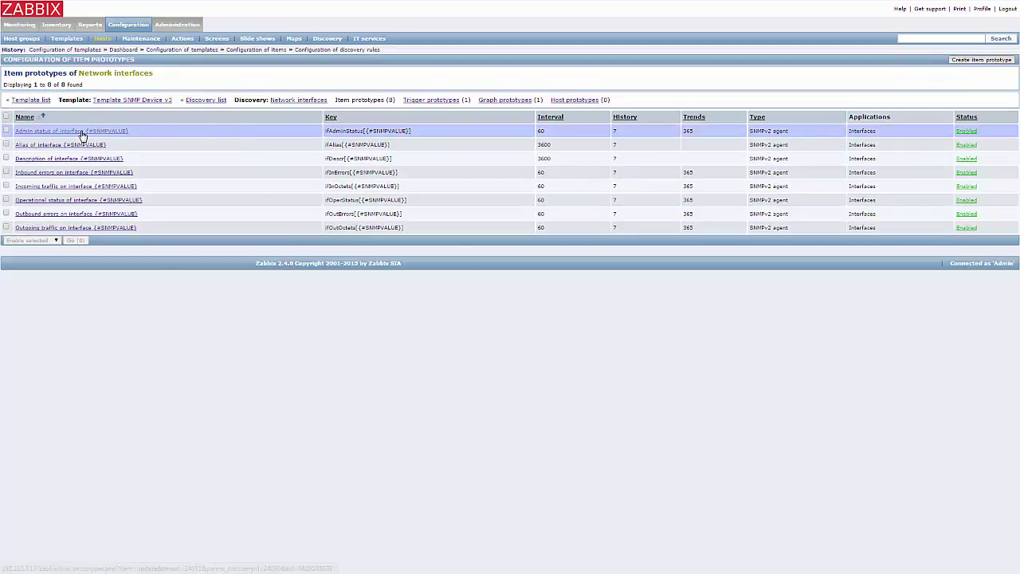
{"action": "left_click", "coordinate": [106, 133]}
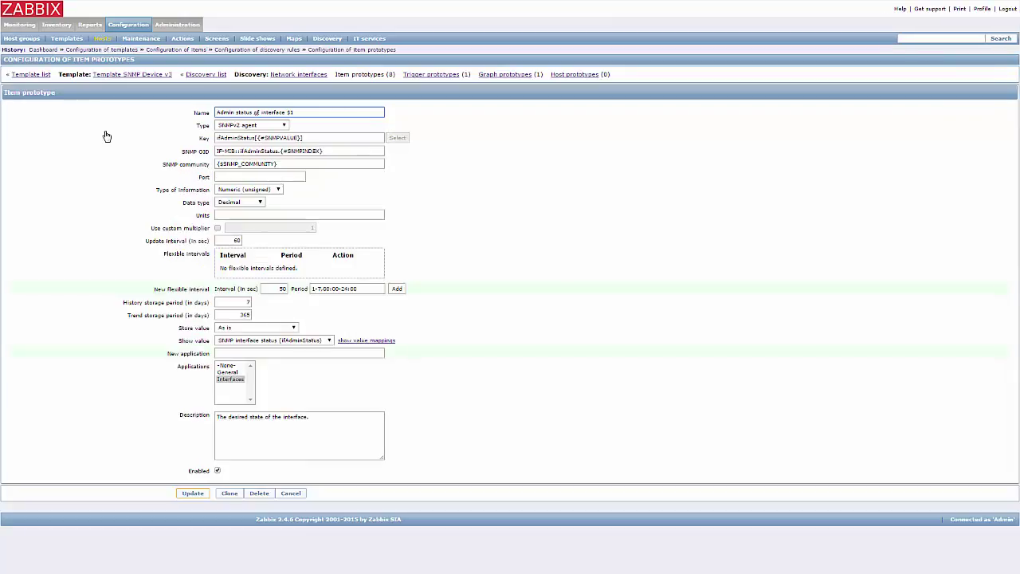
Step: Change the Admin status prototype to SNMPv3 agent with the saved security name
{"action": "left_click", "coordinate": [284, 126]}
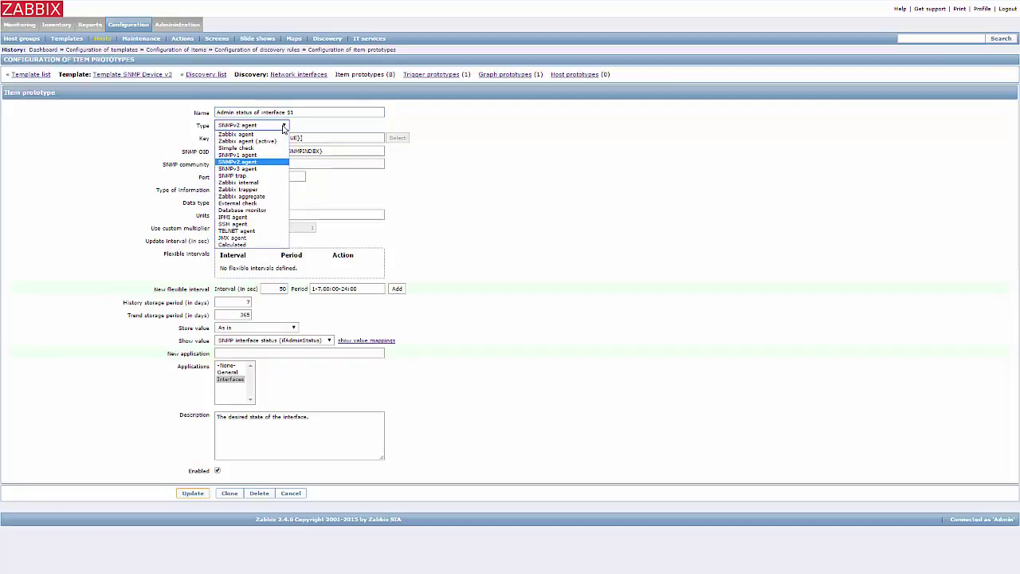
{"action": "left_click", "coordinate": [264, 173]}
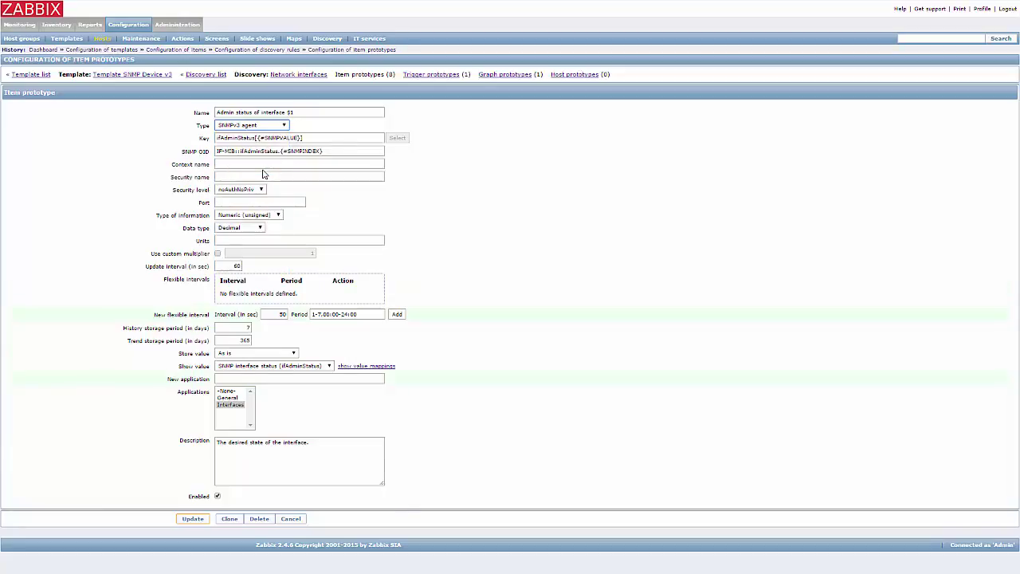
{"action": "left_click", "coordinate": [263, 176]}
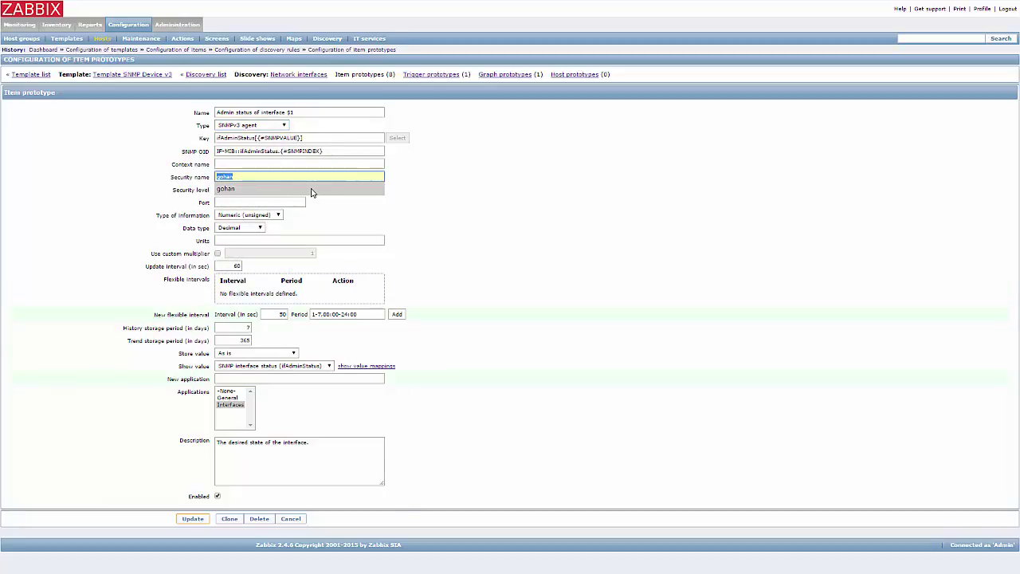
{"action": "left_click", "coordinate": [312, 191]}
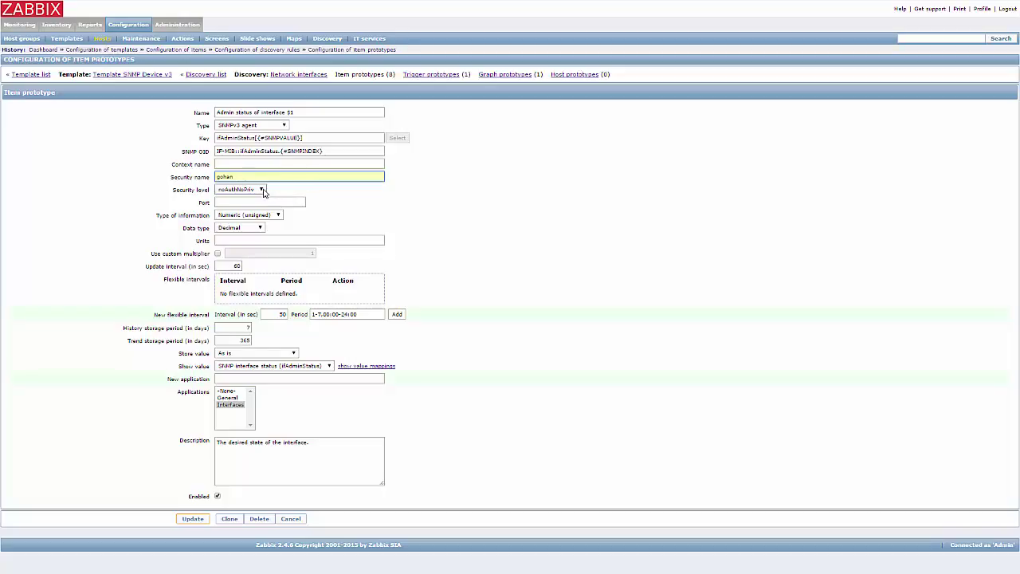
Step: Set the prototype to authPriv with SHA and AES passphrases, and save it
{"action": "left_click", "coordinate": [262, 191]}
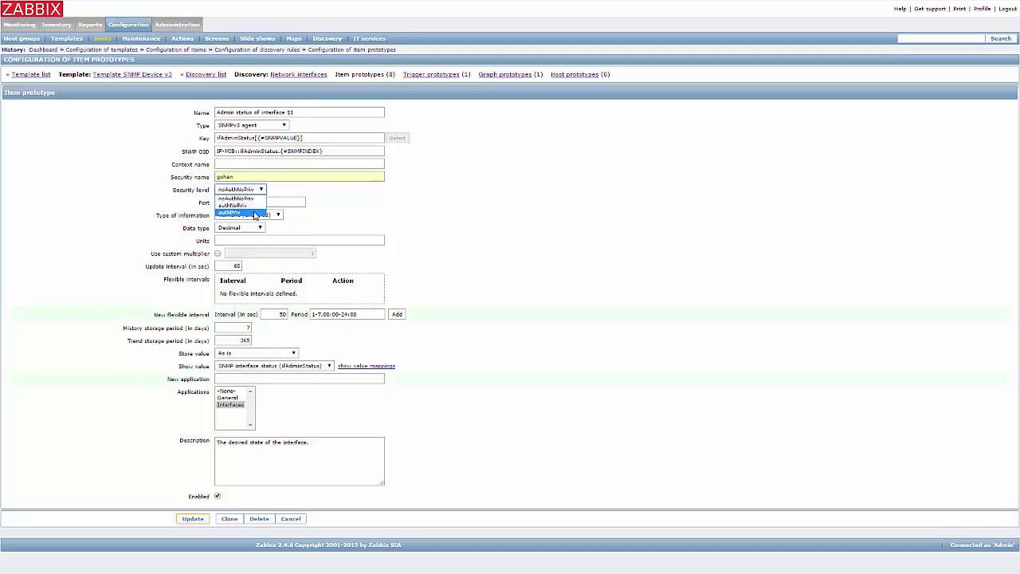
{"action": "left_click", "coordinate": [249, 214]}
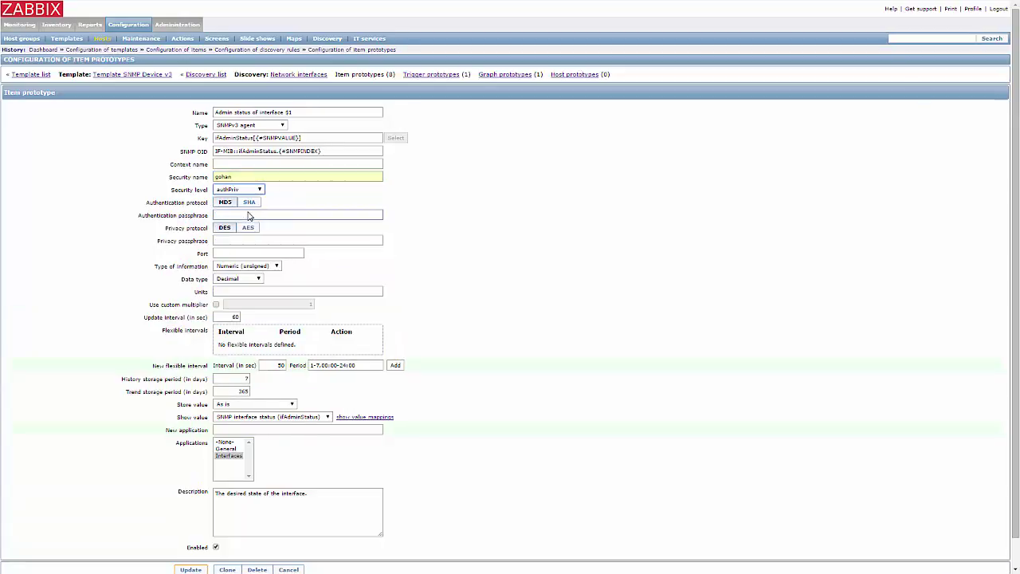
{"action": "left_click", "coordinate": [250, 202]}
{"action": "left_click", "coordinate": [285, 215]}
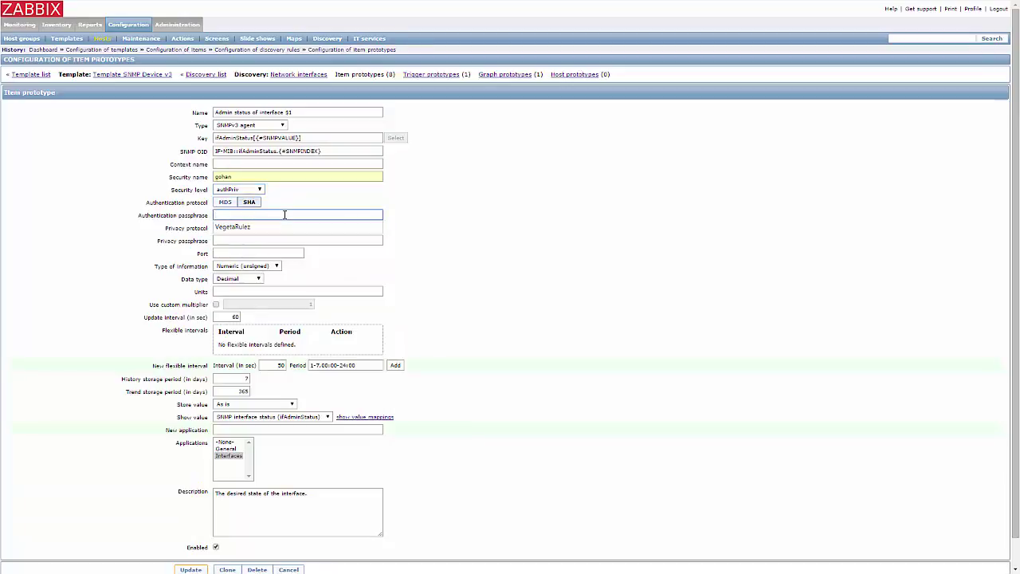
{"action": "left_click", "coordinate": [298, 231]}
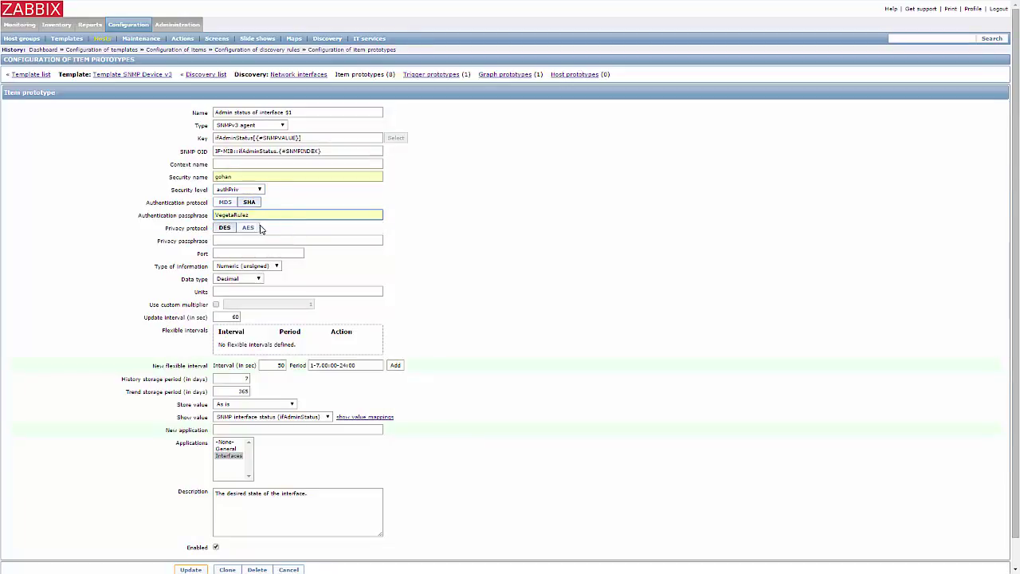
{"action": "left_click", "coordinate": [250, 228]}
{"action": "left_click", "coordinate": [291, 239]}
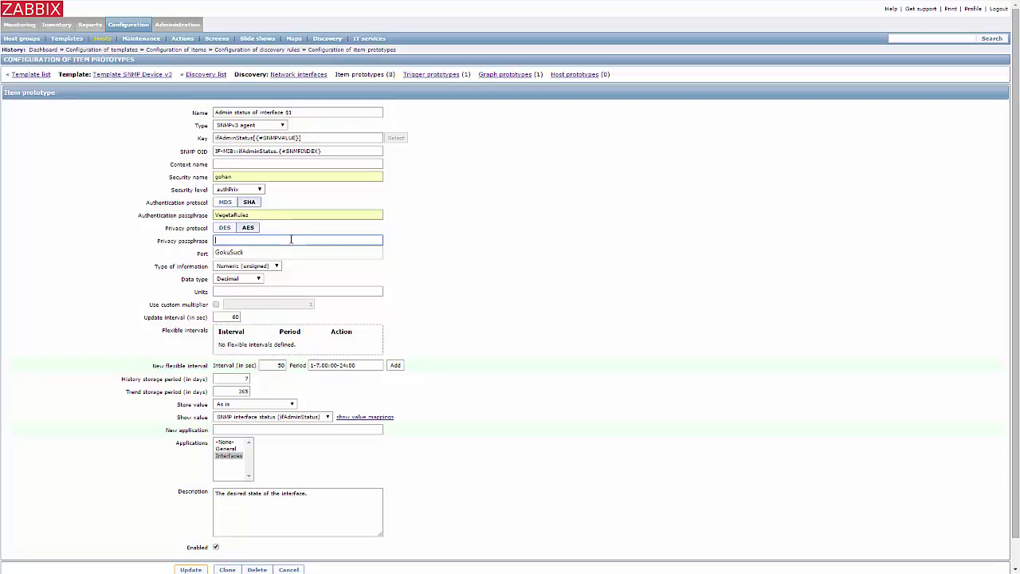
{"action": "left_click", "coordinate": [299, 253]}
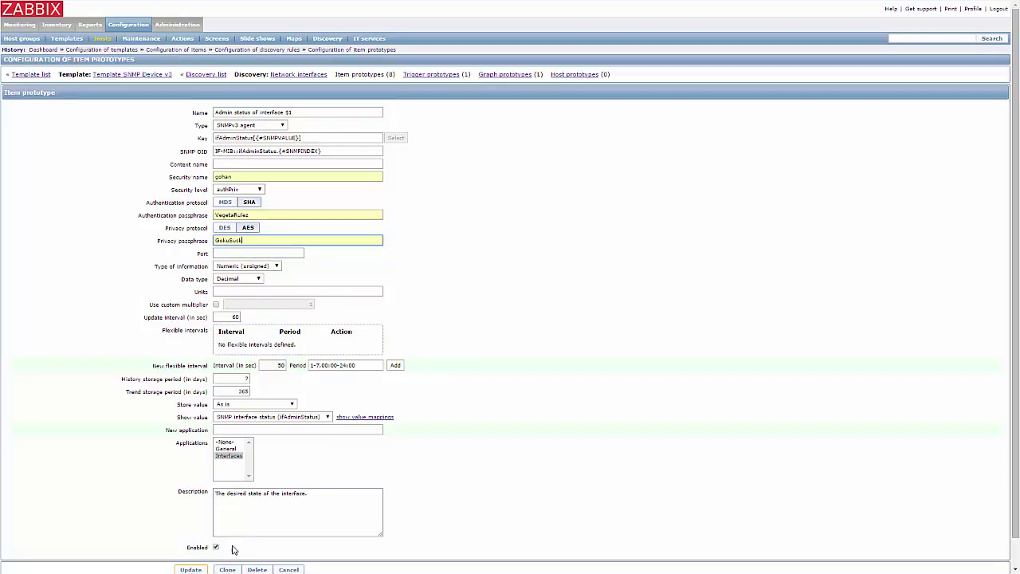
{"action": "left_click", "coordinate": [191, 570]}
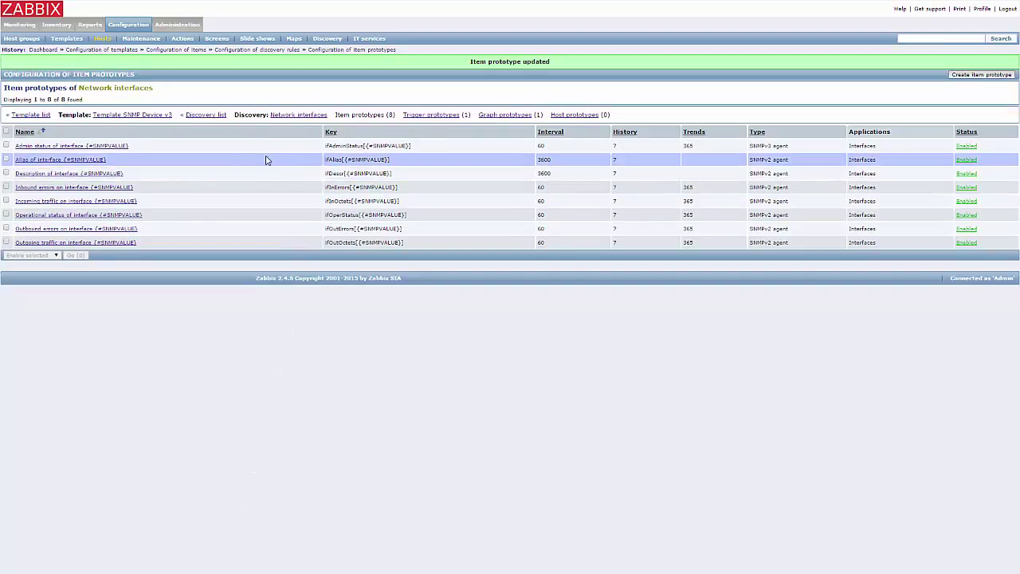
Step: Change the Alias of interface $1 prototype to SNMPv3 agent with the saved security name
{"action": "left_click", "coordinate": [79, 163]}
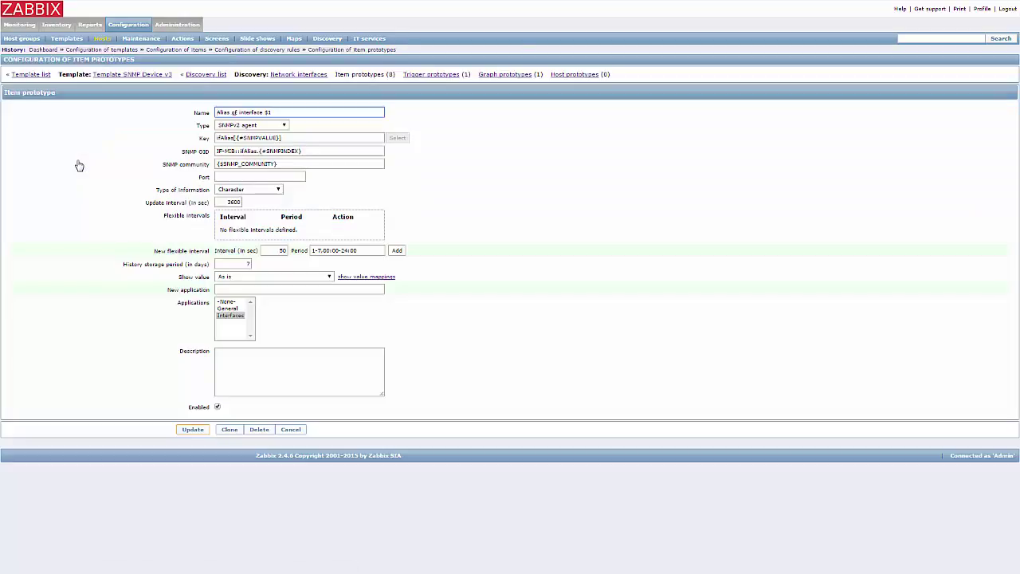
{"action": "left_click", "coordinate": [270, 127]}
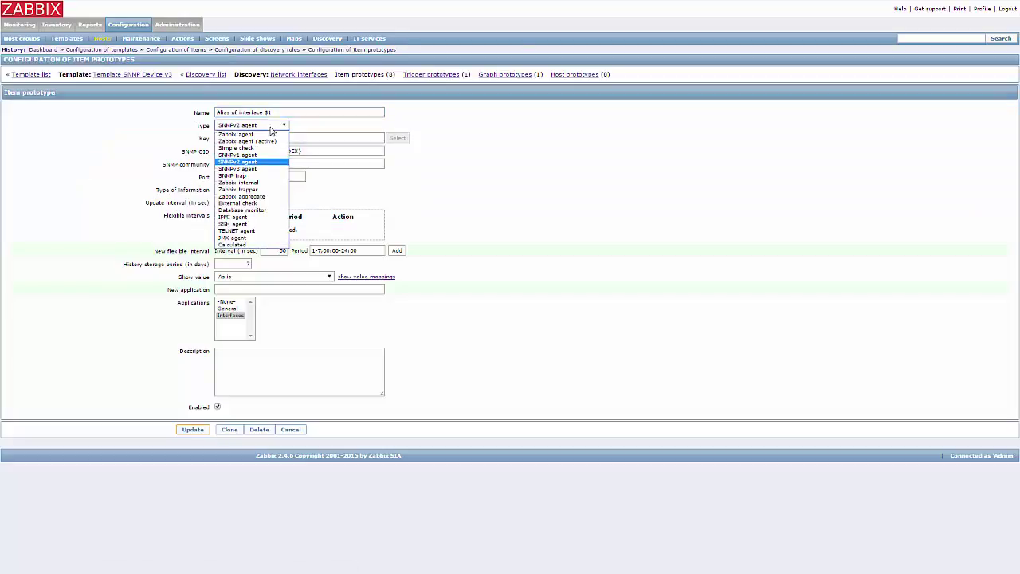
{"action": "left_click", "coordinate": [265, 169]}
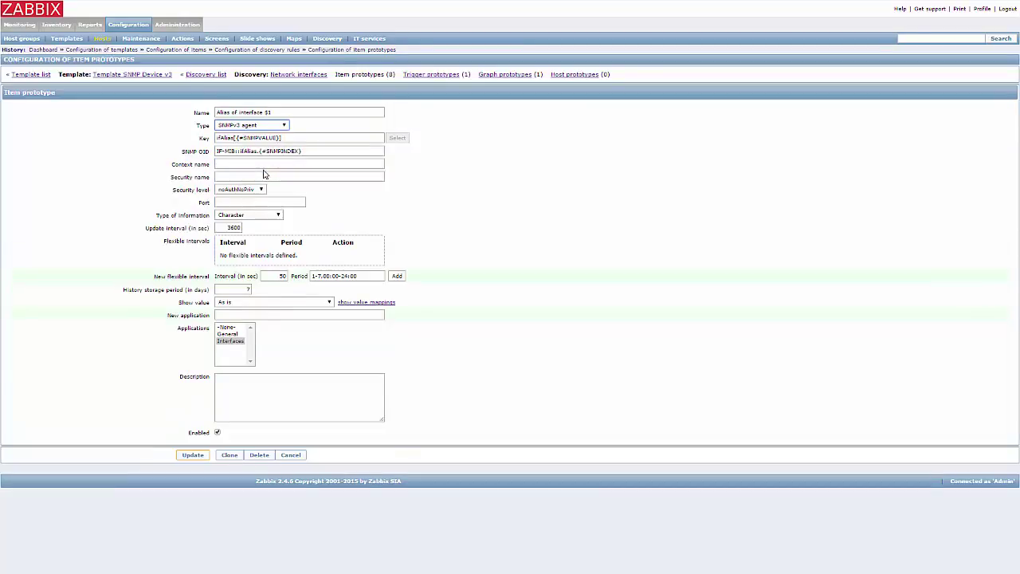
{"action": "left_click", "coordinate": [293, 177]}
{"action": "left_click", "coordinate": [305, 177]}
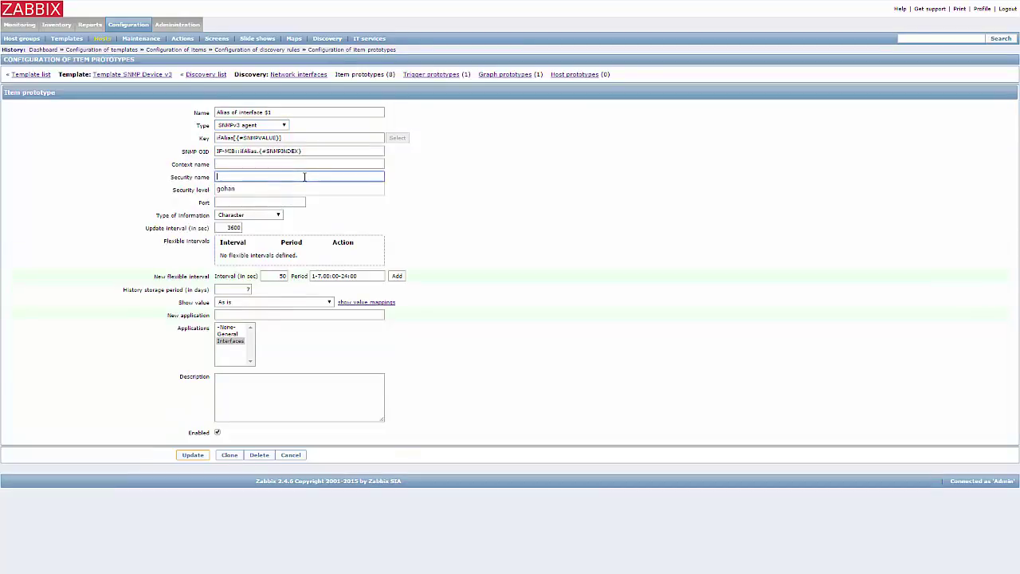
{"action": "left_click", "coordinate": [316, 193]}
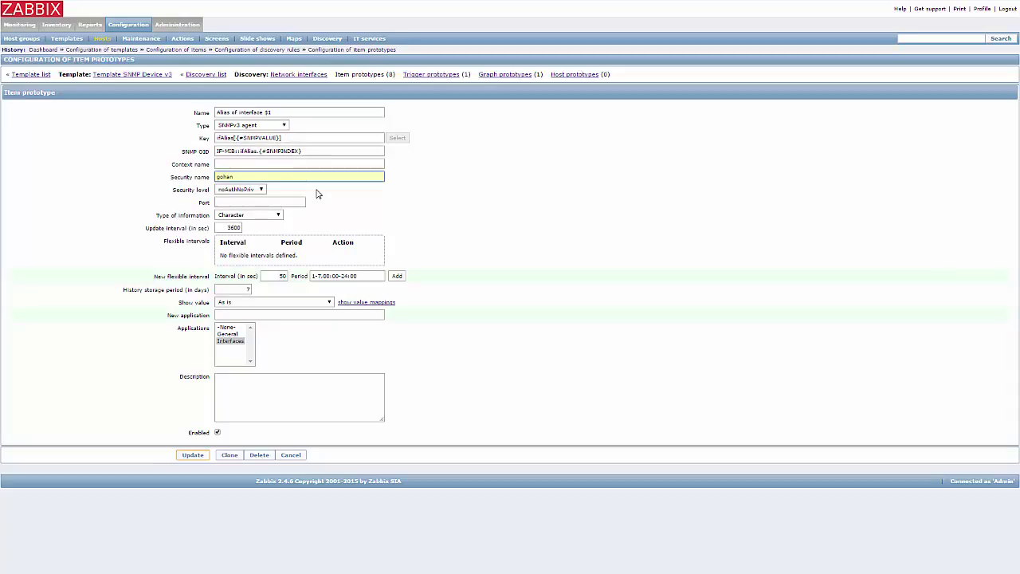
Step: Give the Alias prototype authPriv security with SHA and AES passphrases, then save it
{"action": "left_click", "coordinate": [262, 190]}
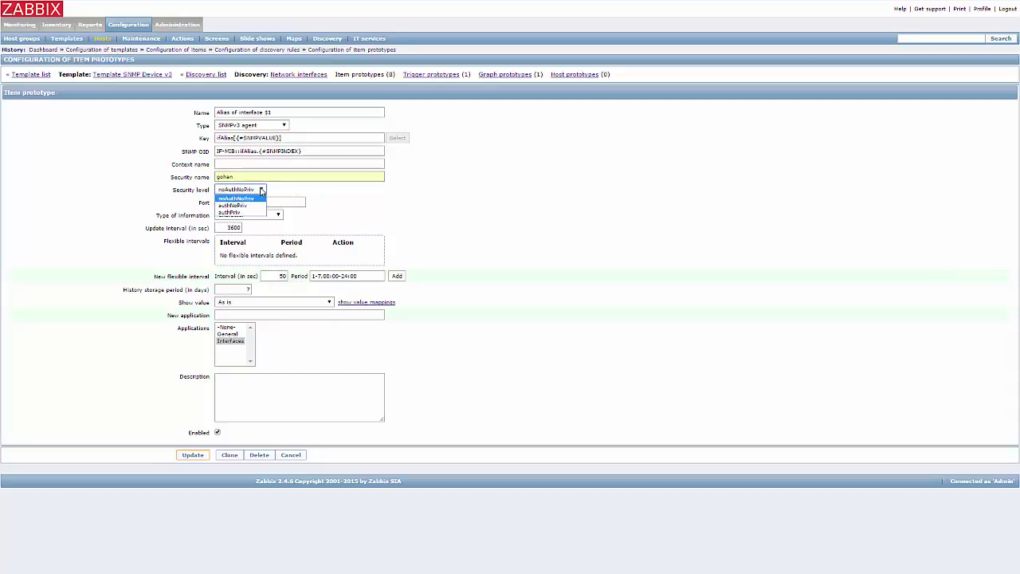
{"action": "left_click", "coordinate": [249, 214]}
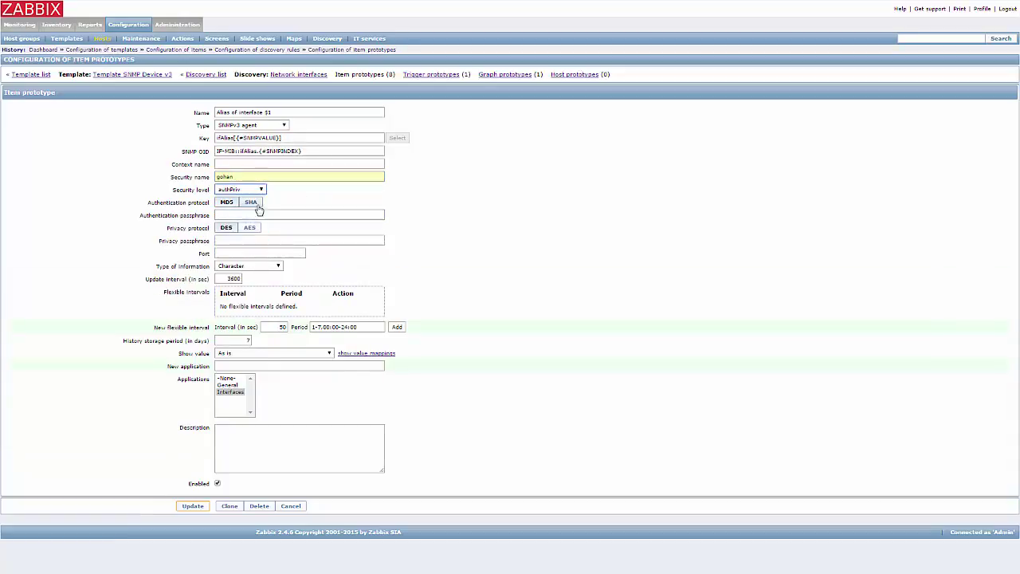
{"action": "left_click", "coordinate": [251, 202]}
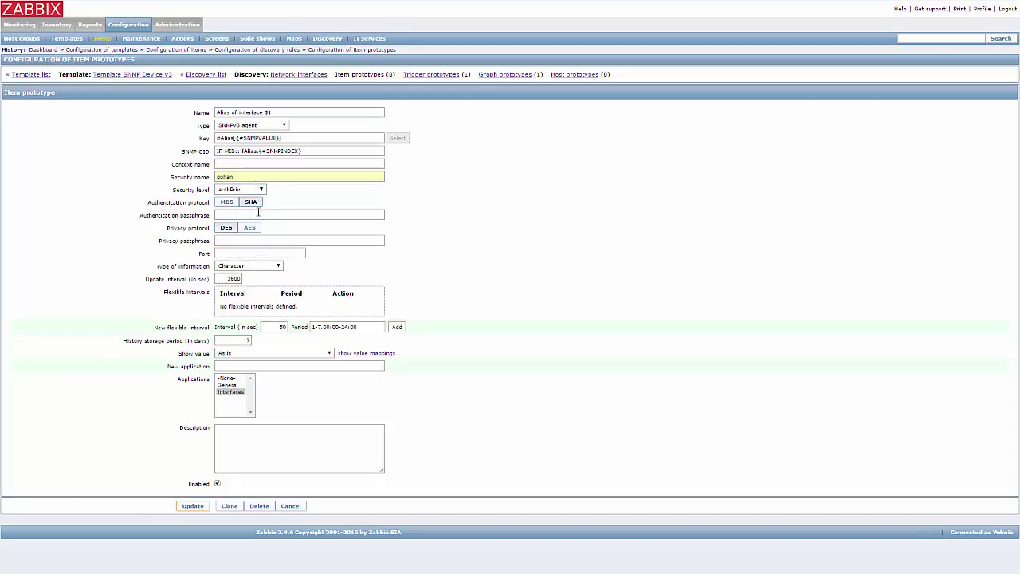
{"action": "left_click", "coordinate": [285, 215]}
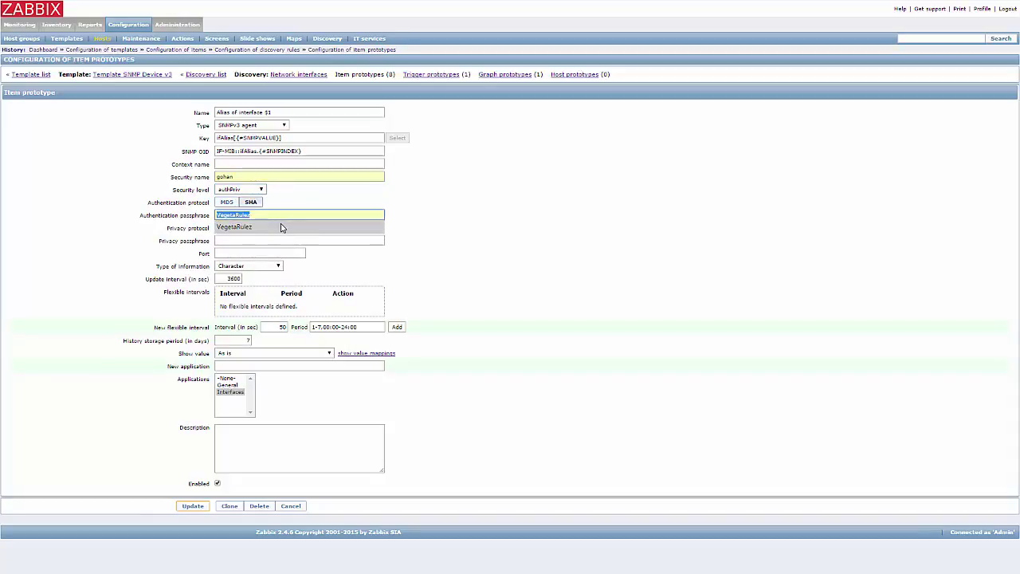
{"action": "left_click", "coordinate": [285, 230]}
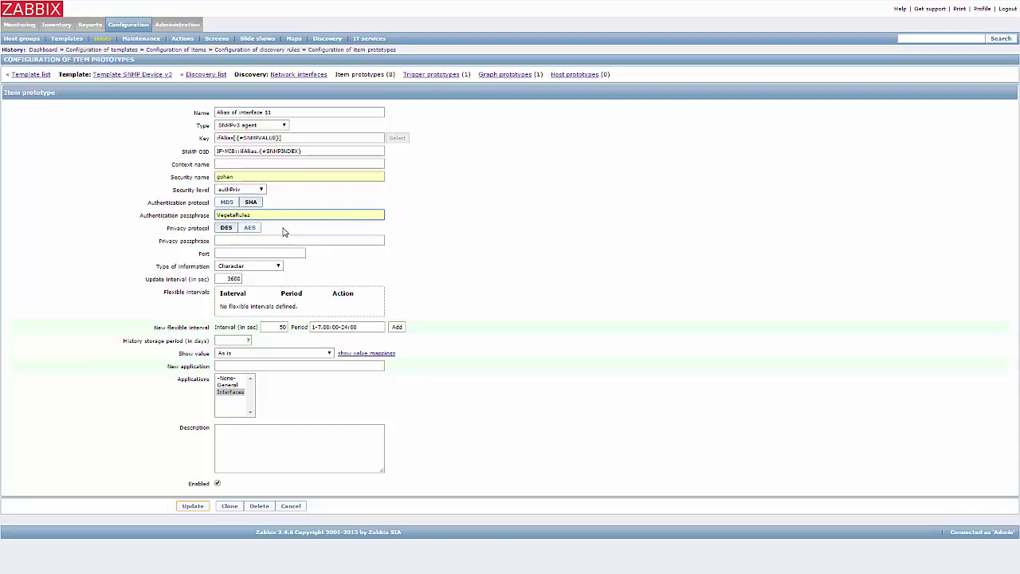
{"action": "left_click", "coordinate": [249, 229]}
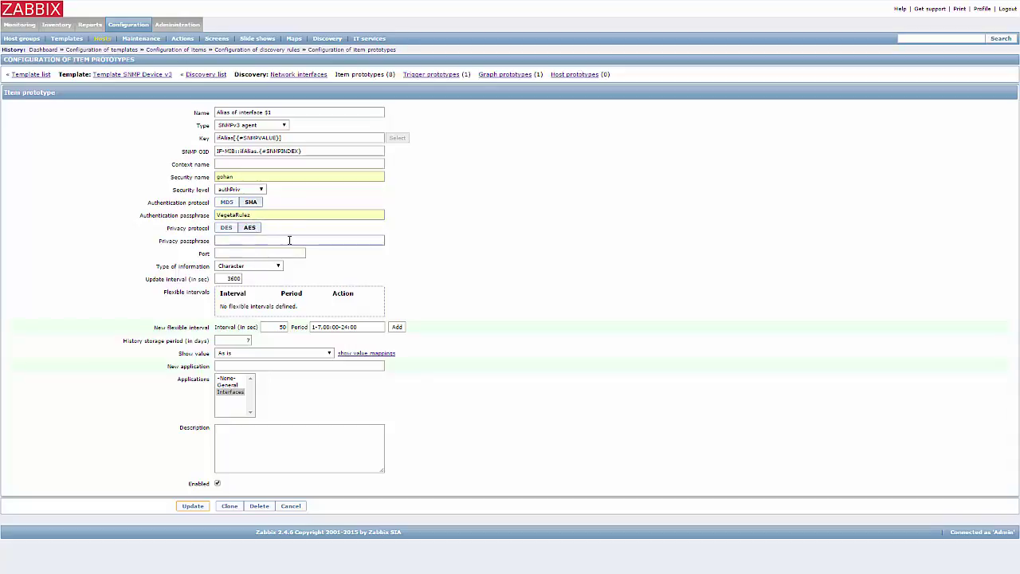
{"action": "left_click", "coordinate": [289, 240]}
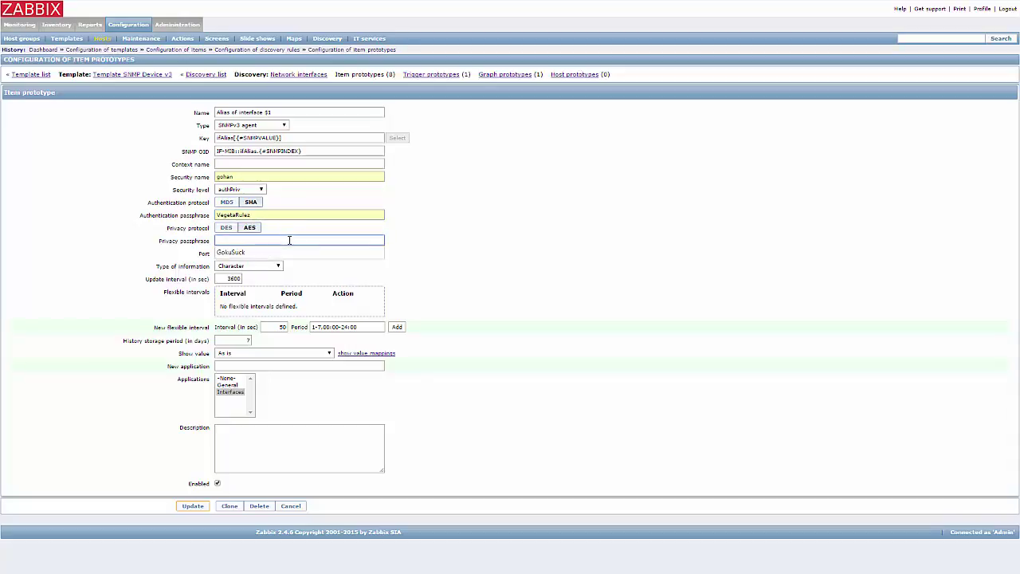
{"action": "left_click", "coordinate": [309, 253]}
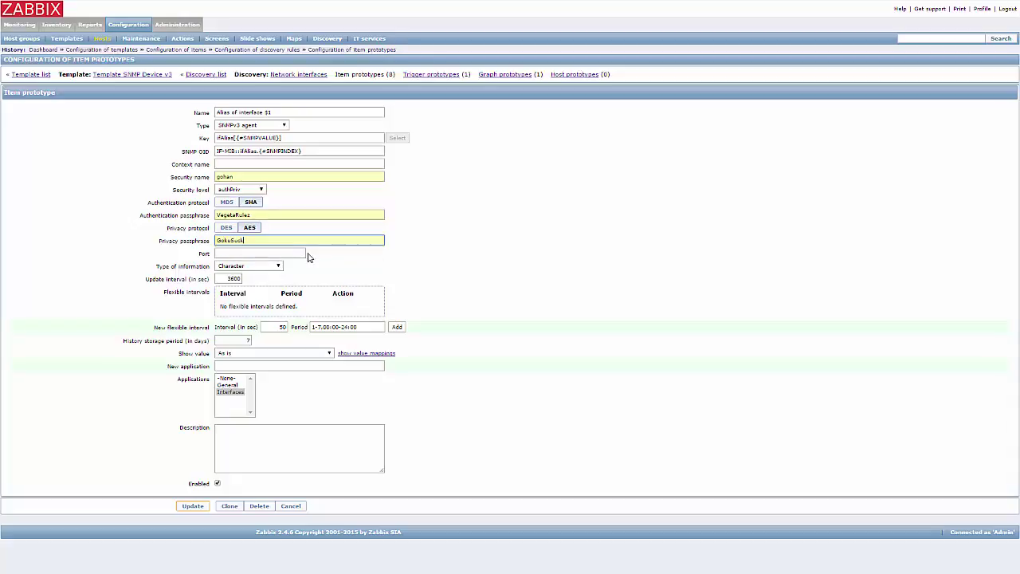
{"action": "left_click", "coordinate": [195, 507]}
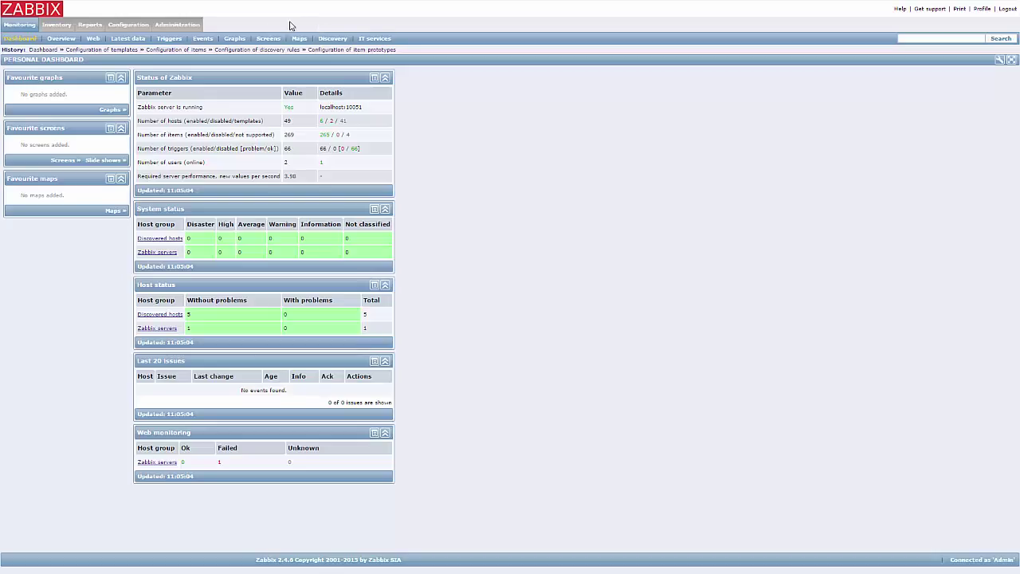
Step: Go to Configuration > Hosts to list the 8 configured hosts
{"action": "mouse_move", "coordinate": [138, 24]}
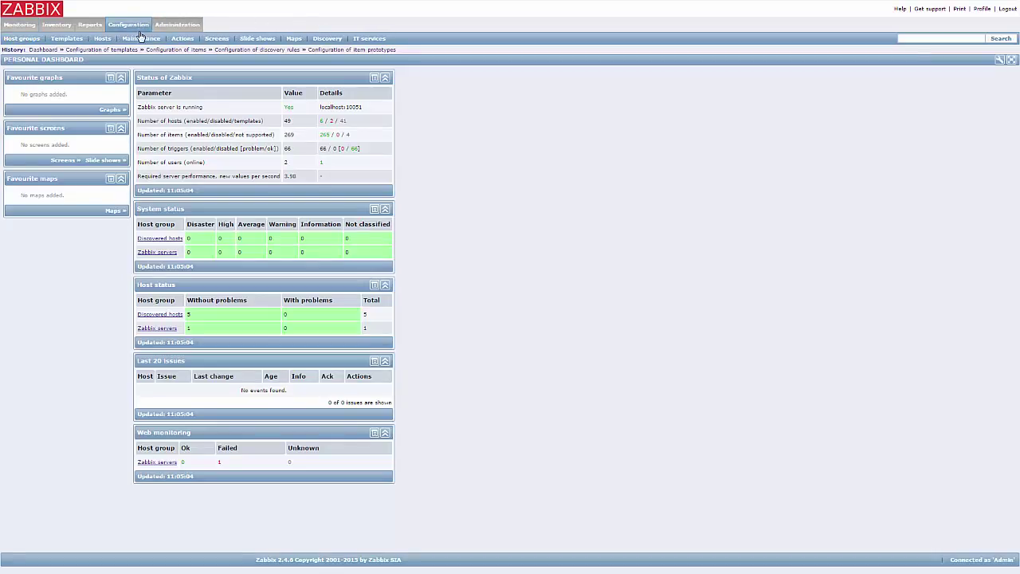
{"action": "left_click", "coordinate": [103, 39]}
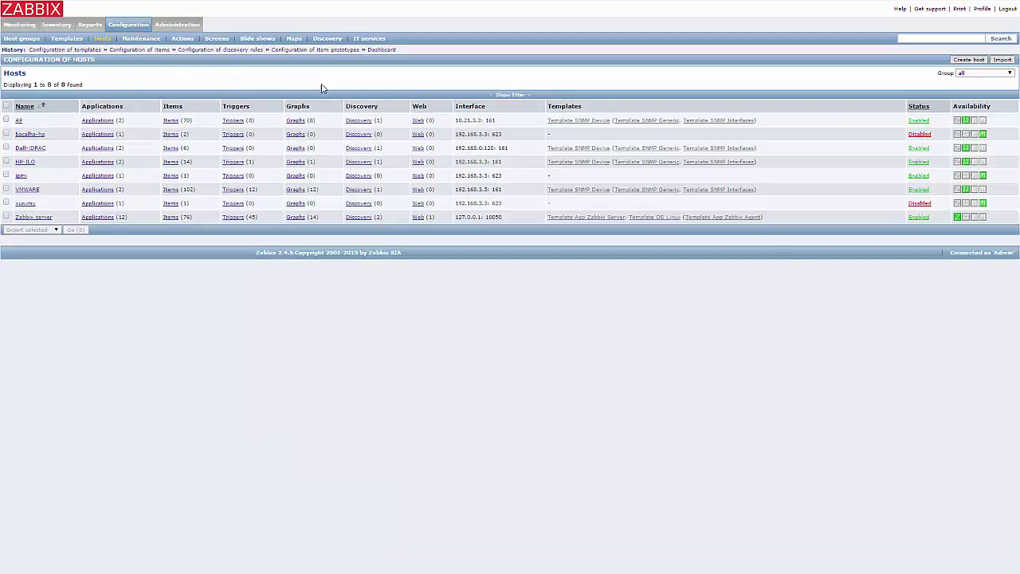
Step: Start a new host named 'VMWARE ESXi' in the Discovered hosts group
{"action": "left_click", "coordinate": [972, 61]}
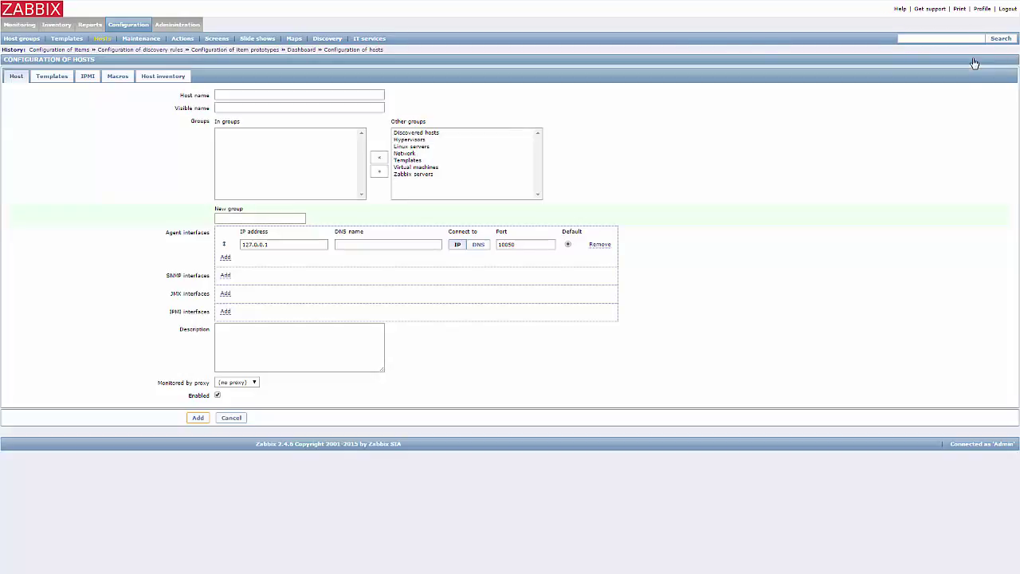
{"action": "left_click", "coordinate": [346, 93]}
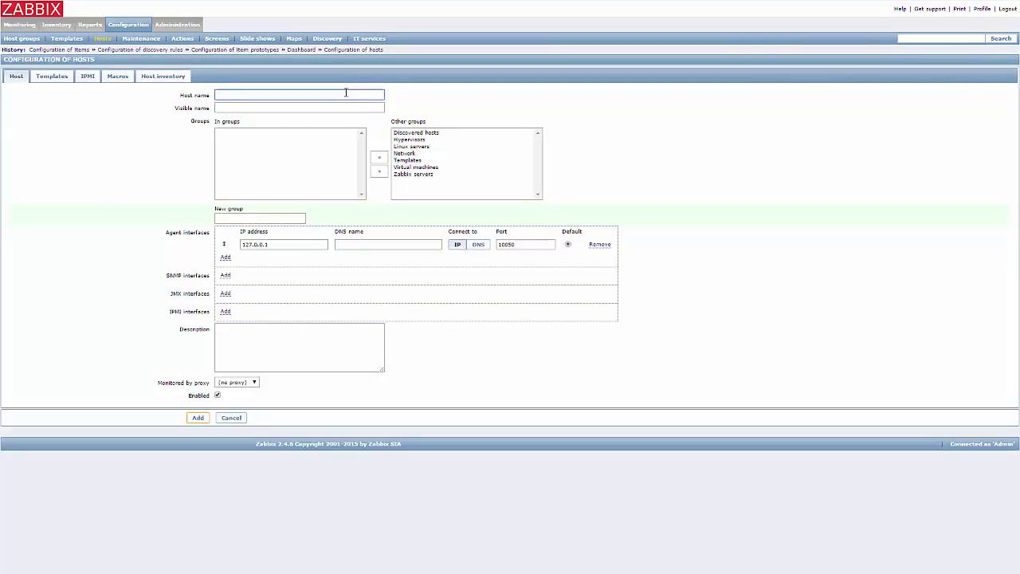
{"action": "type", "text": "VMWARE ESXi"}
{"action": "left_click", "coordinate": [397, 133]}
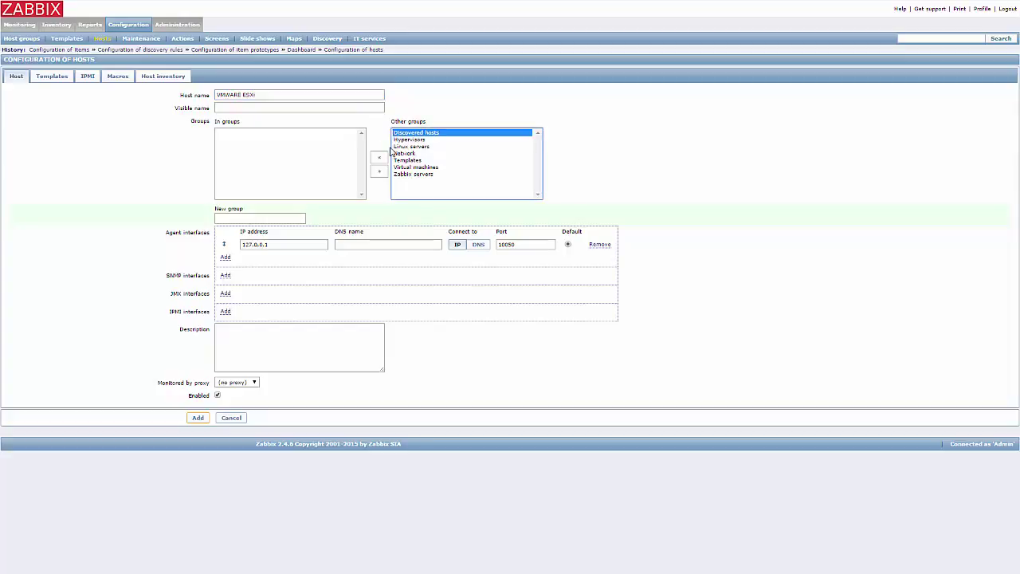
{"action": "left_click", "coordinate": [379, 158]}
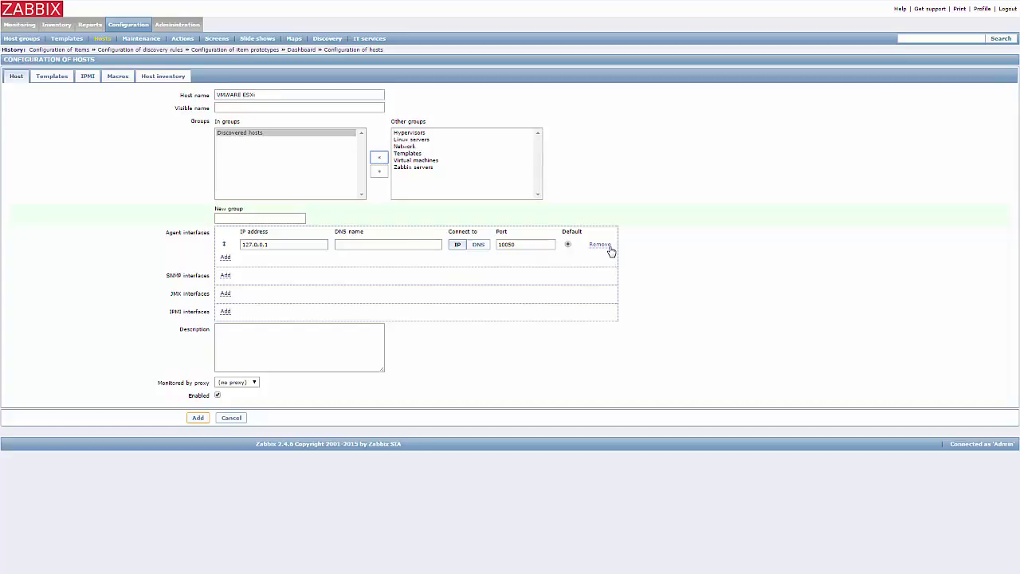
Step: Replace the agent interface with an SNMP interface at 192.168.3.5, port 161
{"action": "left_click", "coordinate": [604, 248]}
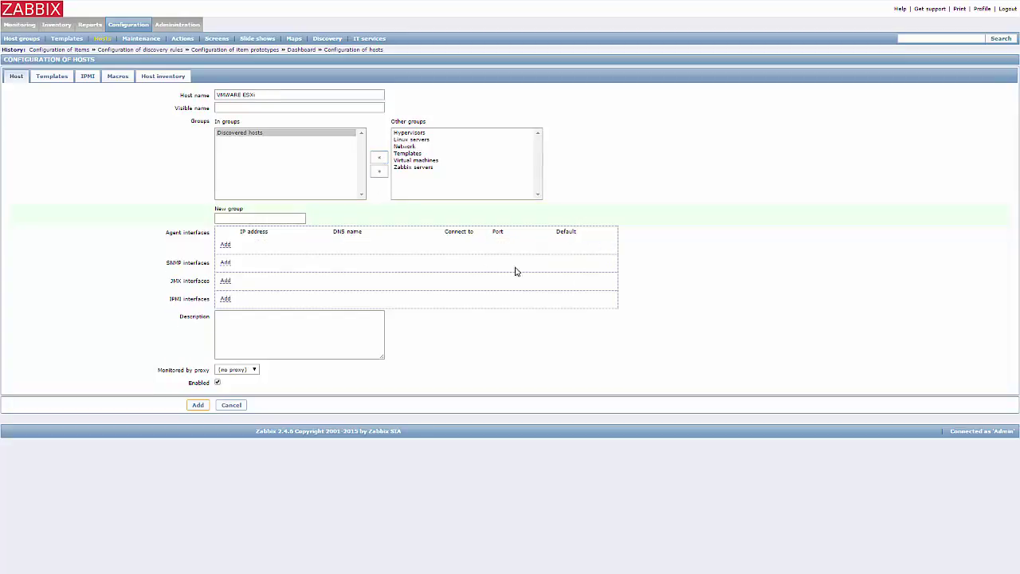
{"action": "left_click", "coordinate": [226, 263]}
{"action": "left_click_drag", "start_coordinate": [275, 263], "coordinate": [229, 263]}
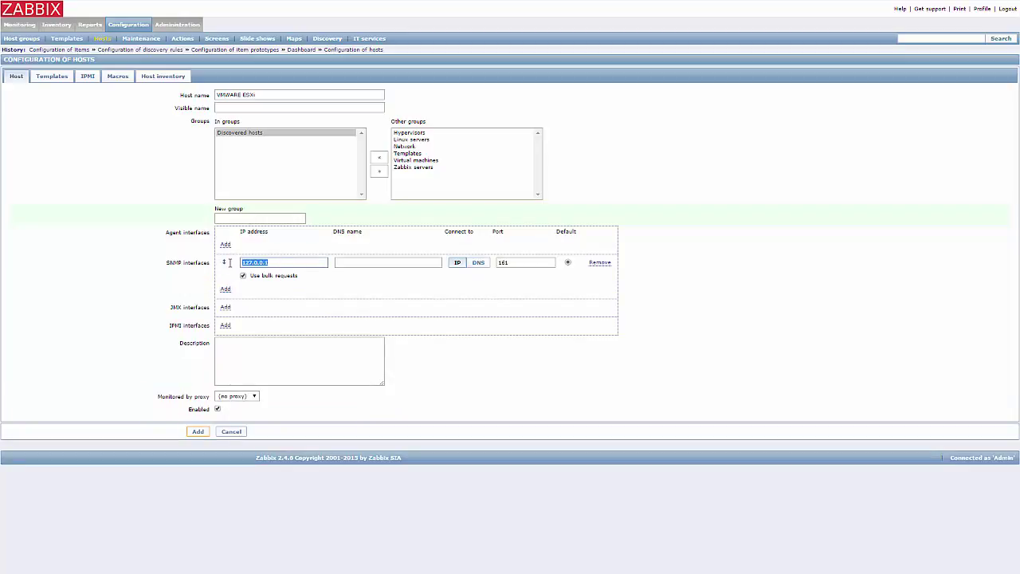
{"action": "type", "text": "192"}
{"action": "type", "text": ".168.3.5"}
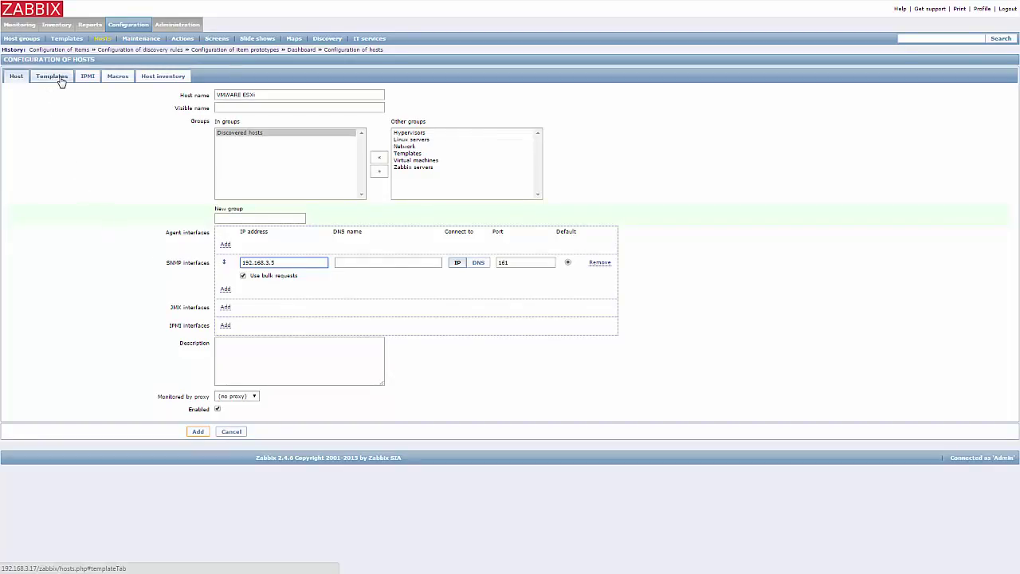
Step: Link Template SNMP Device v3 to VMWARE ESXi and save the host
{"action": "left_click", "coordinate": [51, 78]}
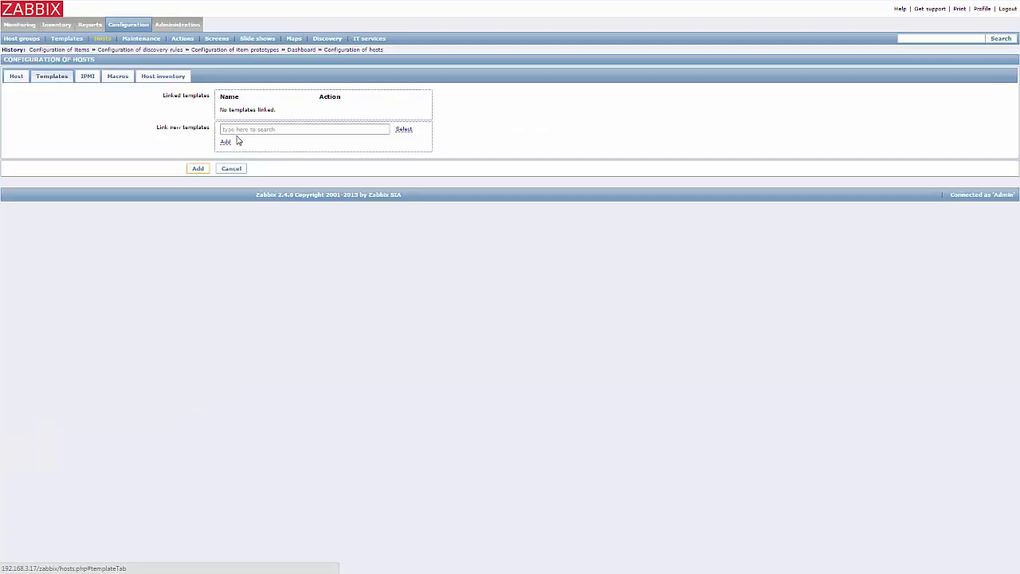
{"action": "left_click", "coordinate": [262, 130]}
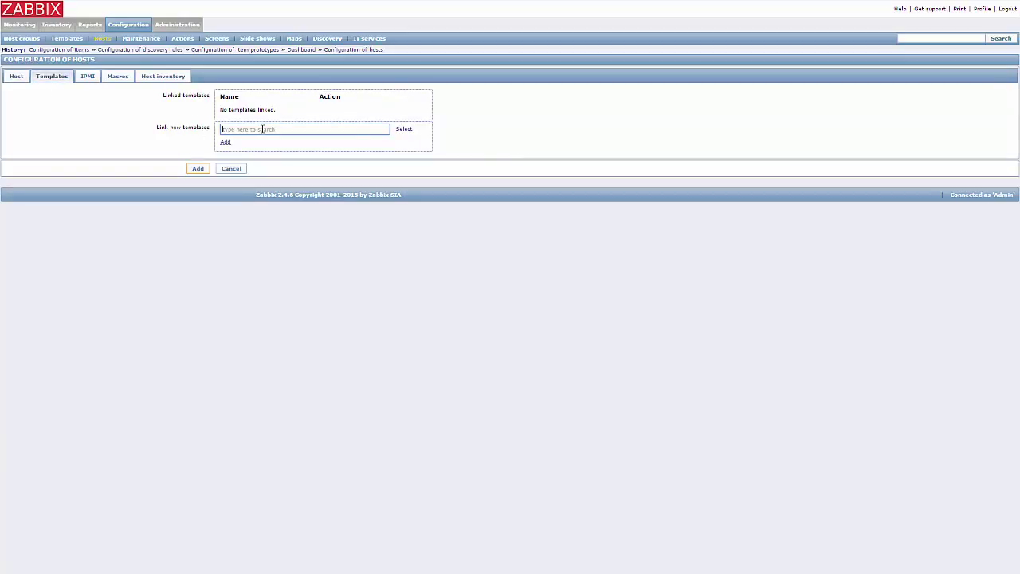
{"action": "type", "text": "snmp"}
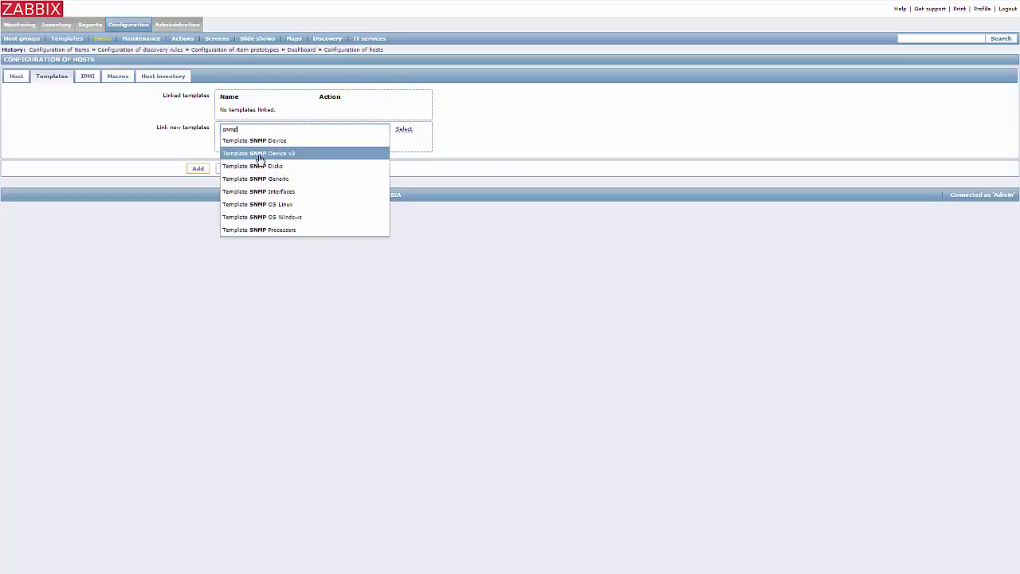
{"action": "left_click", "coordinate": [292, 157]}
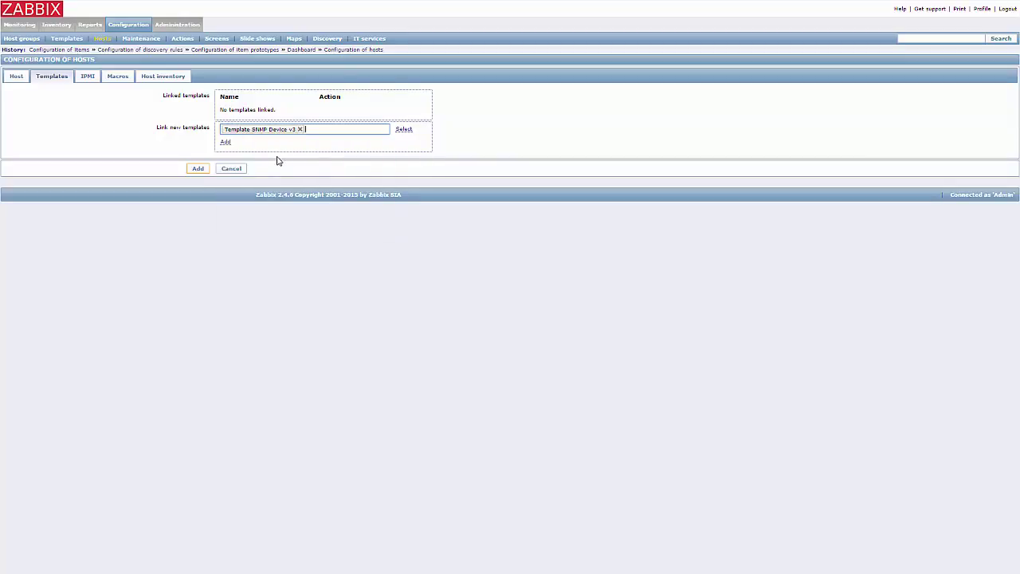
{"action": "left_click", "coordinate": [226, 146]}
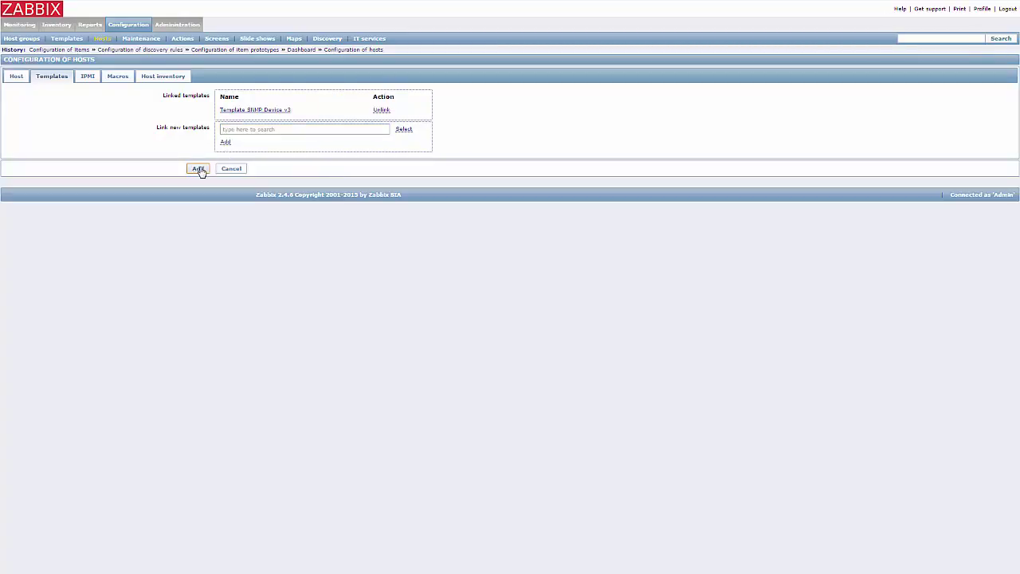
{"action": "left_click", "coordinate": [199, 169]}
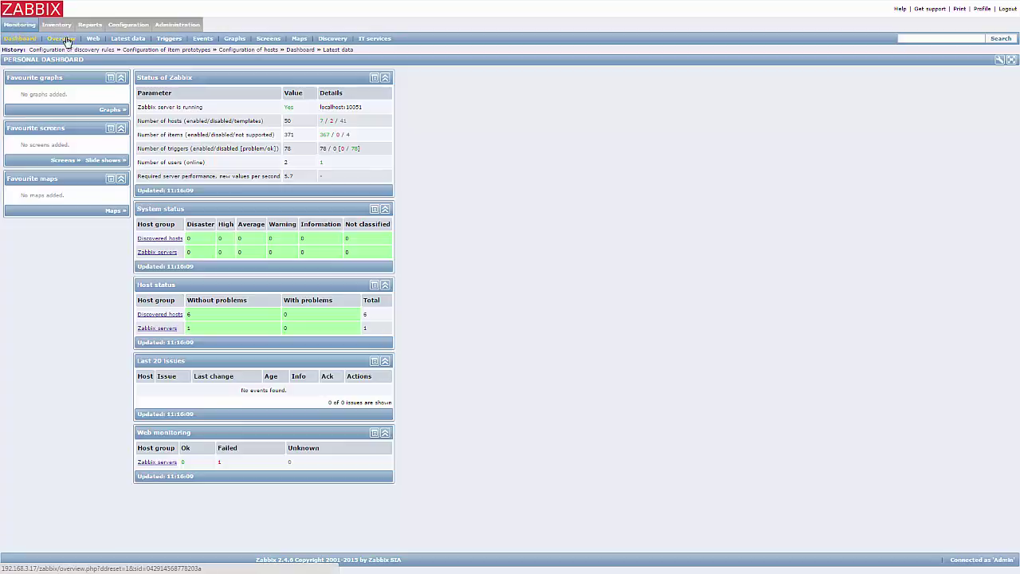
Step: Open Latest data, then search 'vmwa' in the header to find the VMWARE ESXi host
{"action": "left_click", "coordinate": [129, 41]}
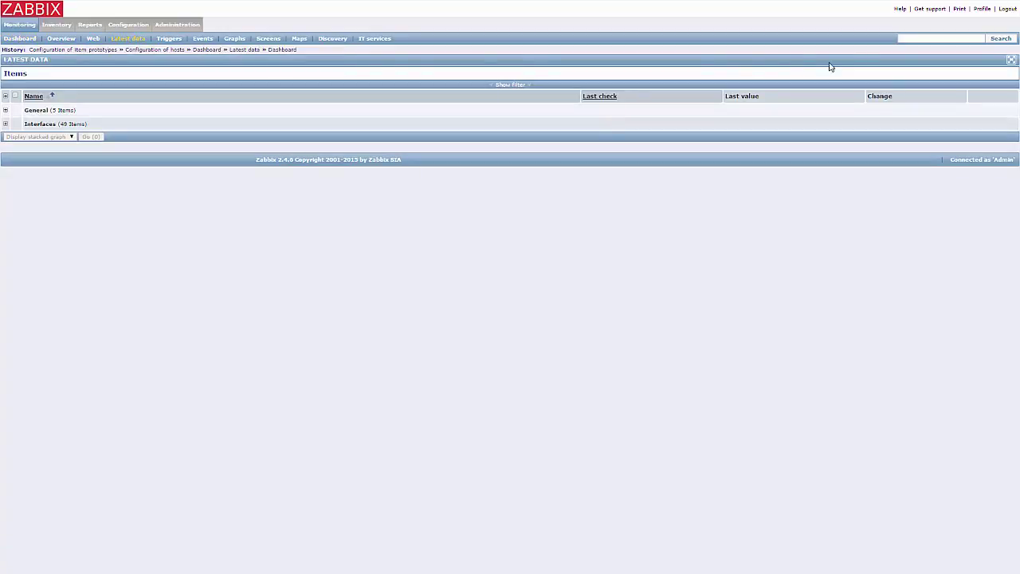
{"action": "left_click", "coordinate": [905, 38]}
{"action": "type", "text": "vmwa"}
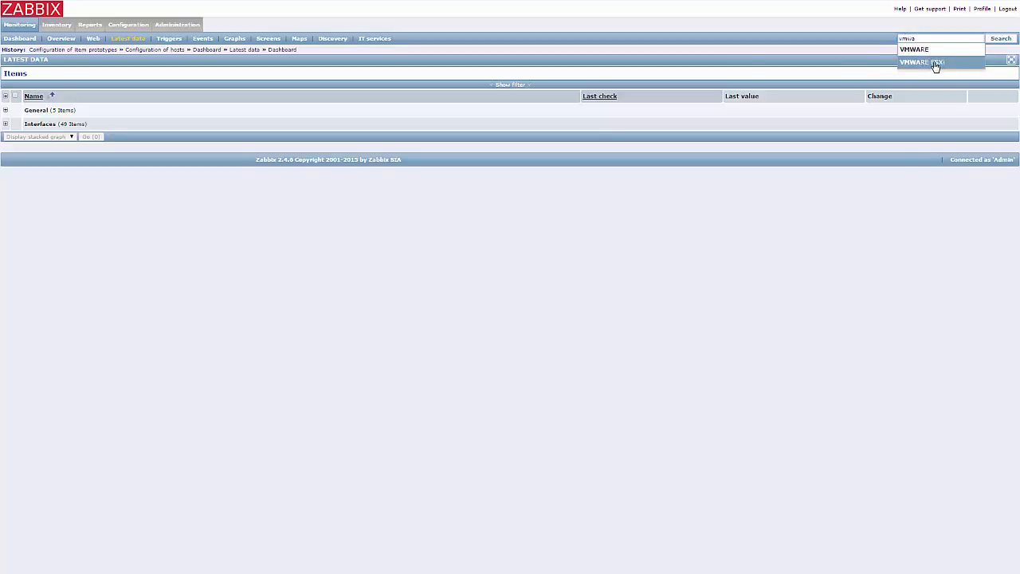
{"action": "left_click", "coordinate": [933, 64]}
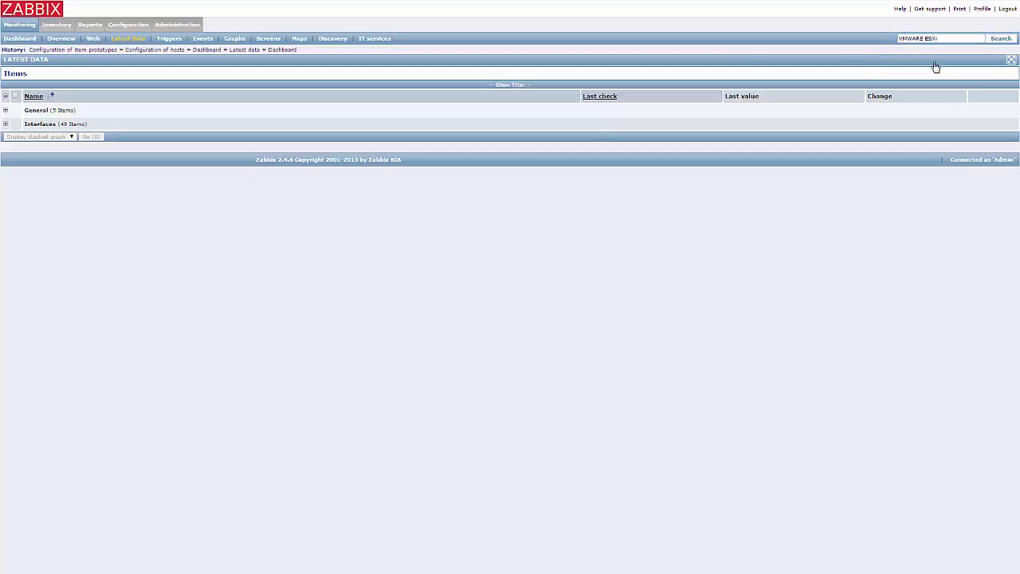
{"action": "left_click", "coordinate": [999, 40]}
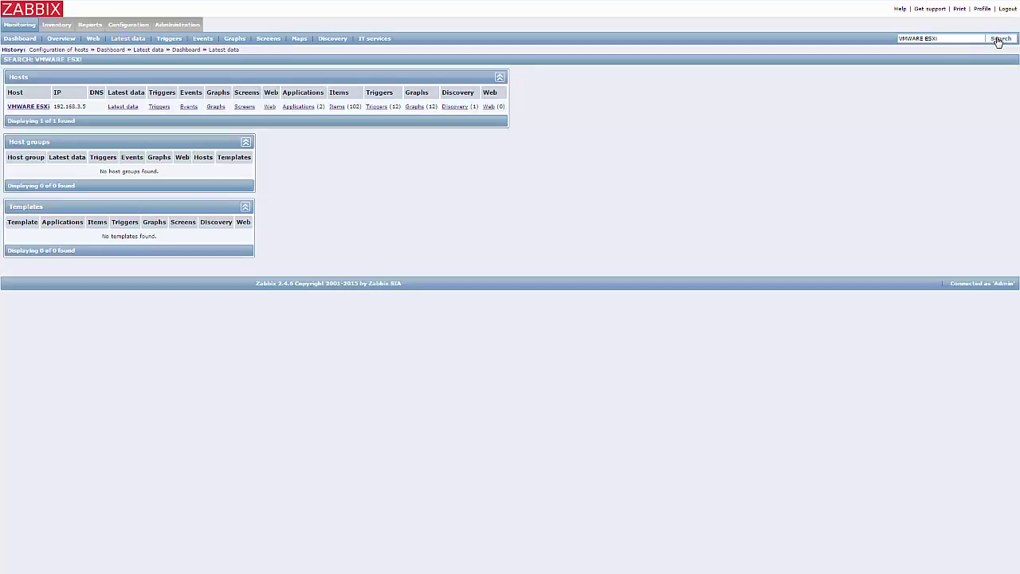
Step: Review VMWARE ESXi's latest data, expanding the General and Interfaces item groups
{"action": "left_click", "coordinate": [122, 106]}
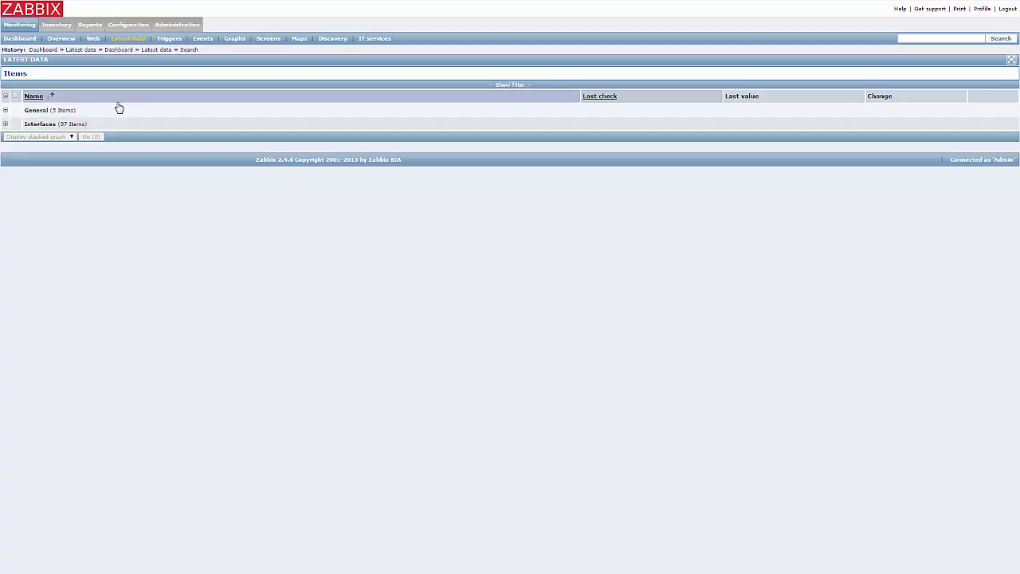
{"action": "left_click", "coordinate": [6, 111]}
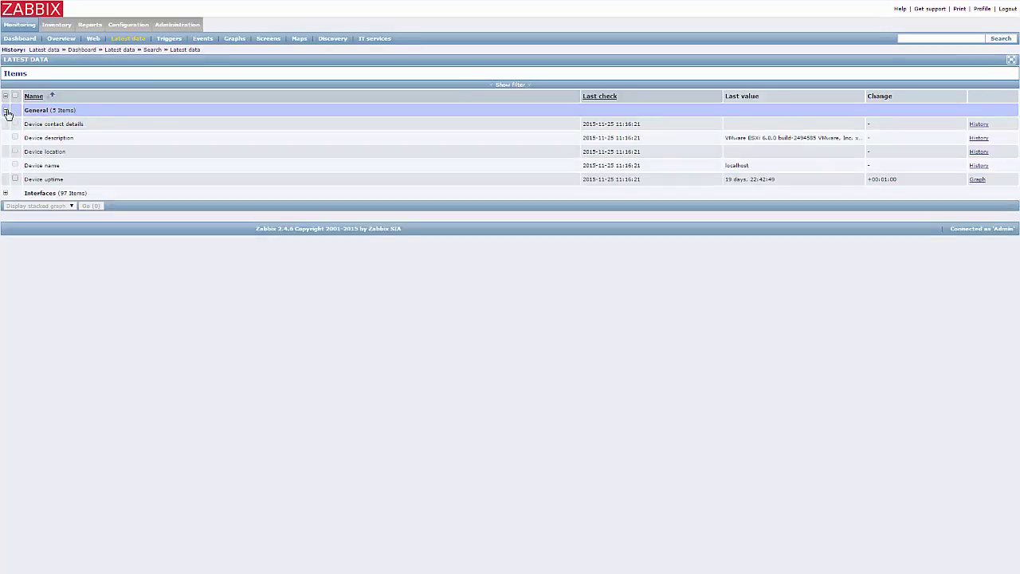
{"action": "left_click", "coordinate": [6, 194]}
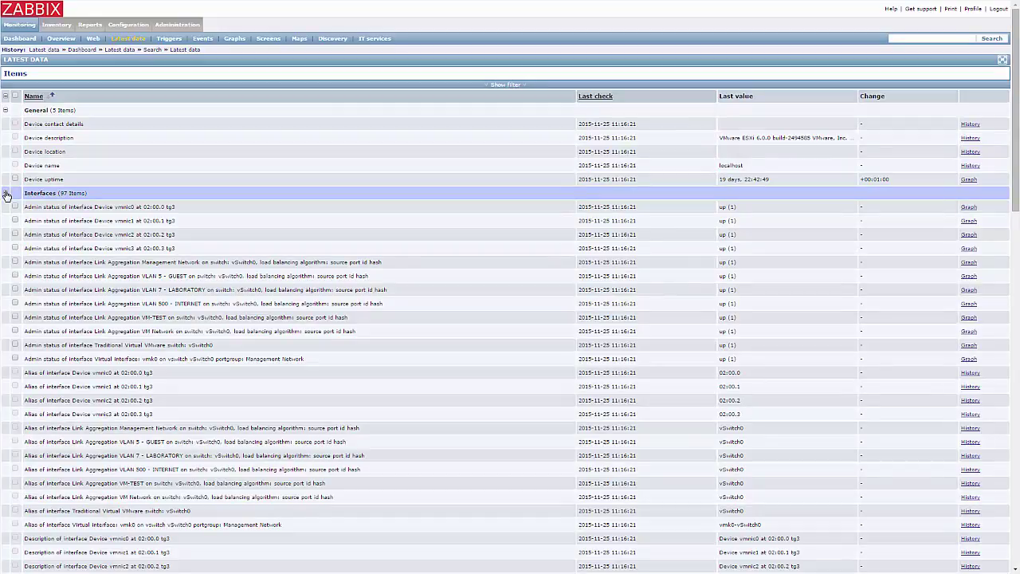
{"action": "scroll", "coordinate": [6, 196], "scroll_direction": "down", "scroll_amount": 5}
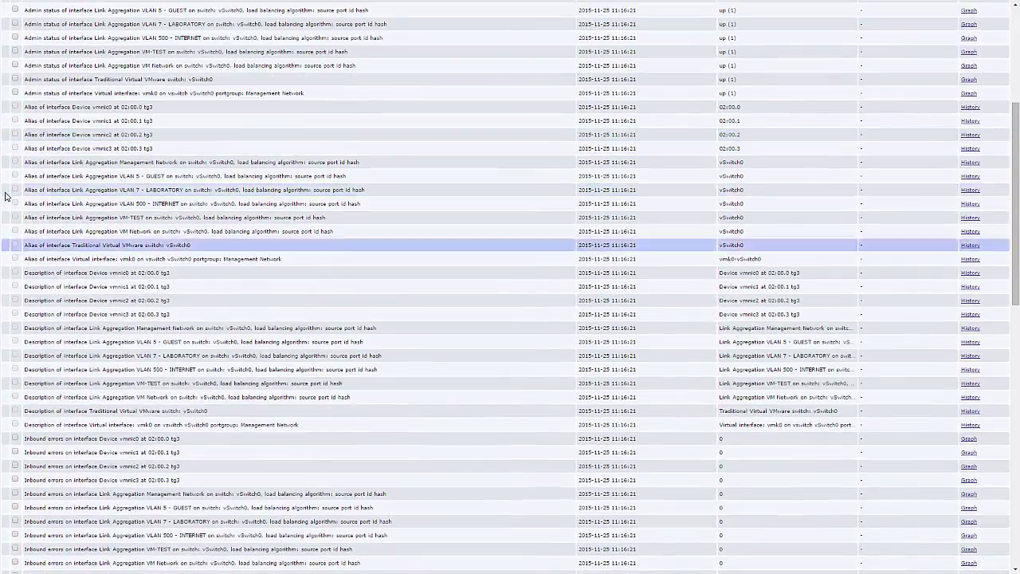
{"action": "scroll", "coordinate": [6, 196], "scroll_direction": "down", "scroll_amount": 7}
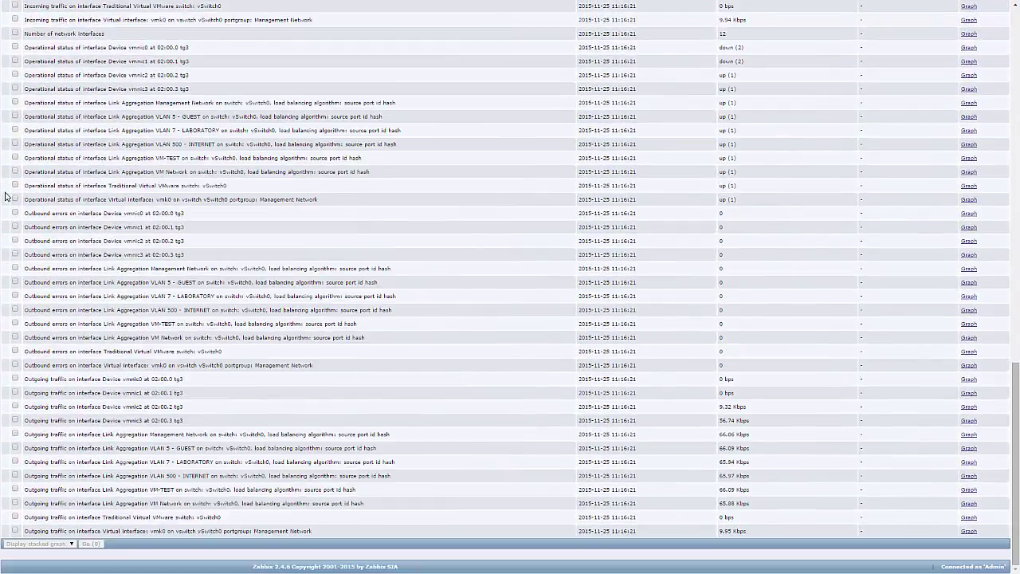
{"action": "scroll", "coordinate": [5, 195], "scroll_direction": "up", "scroll_amount": 12}
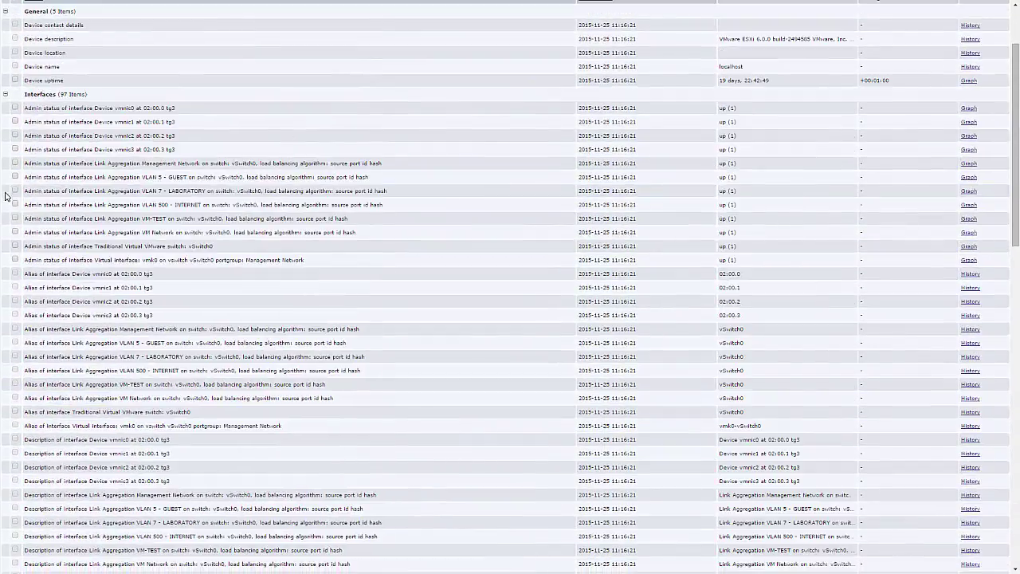